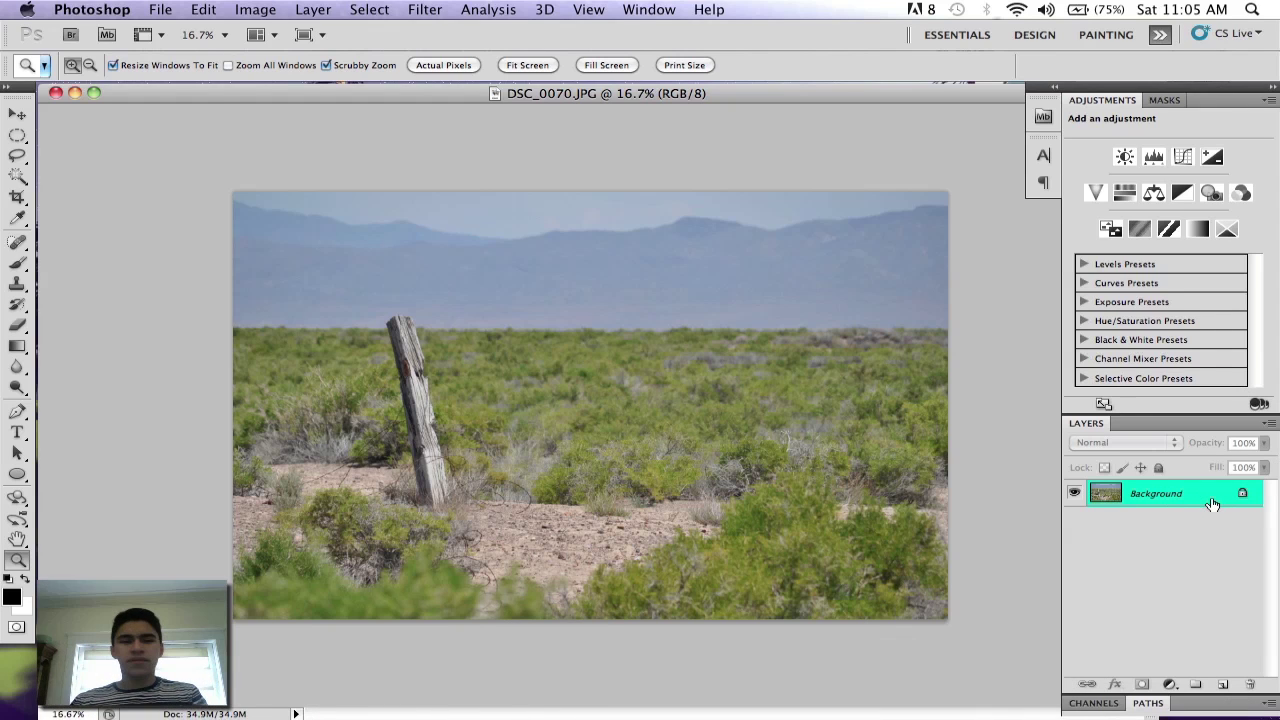
Turn the Background into Layer 0, duplicate it twice, and hide Layer 0 and Layer 0 copy.
double_click(1212, 503)
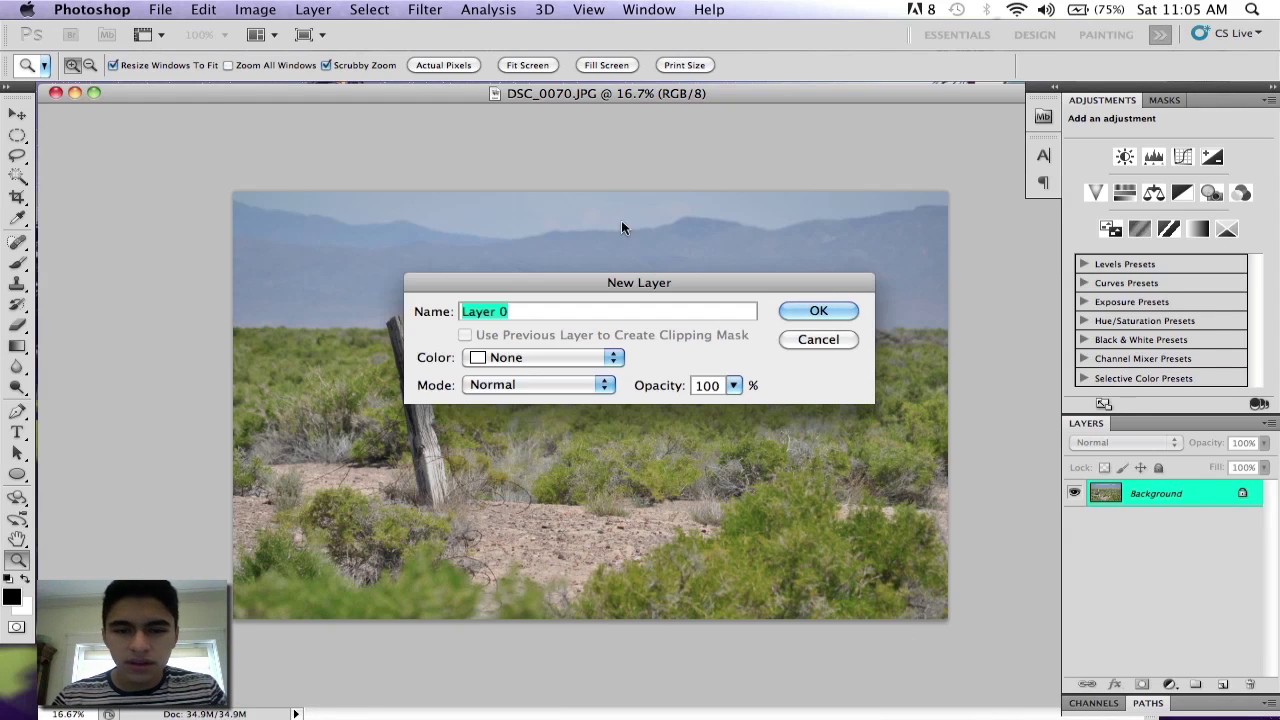
left_click(846, 316)
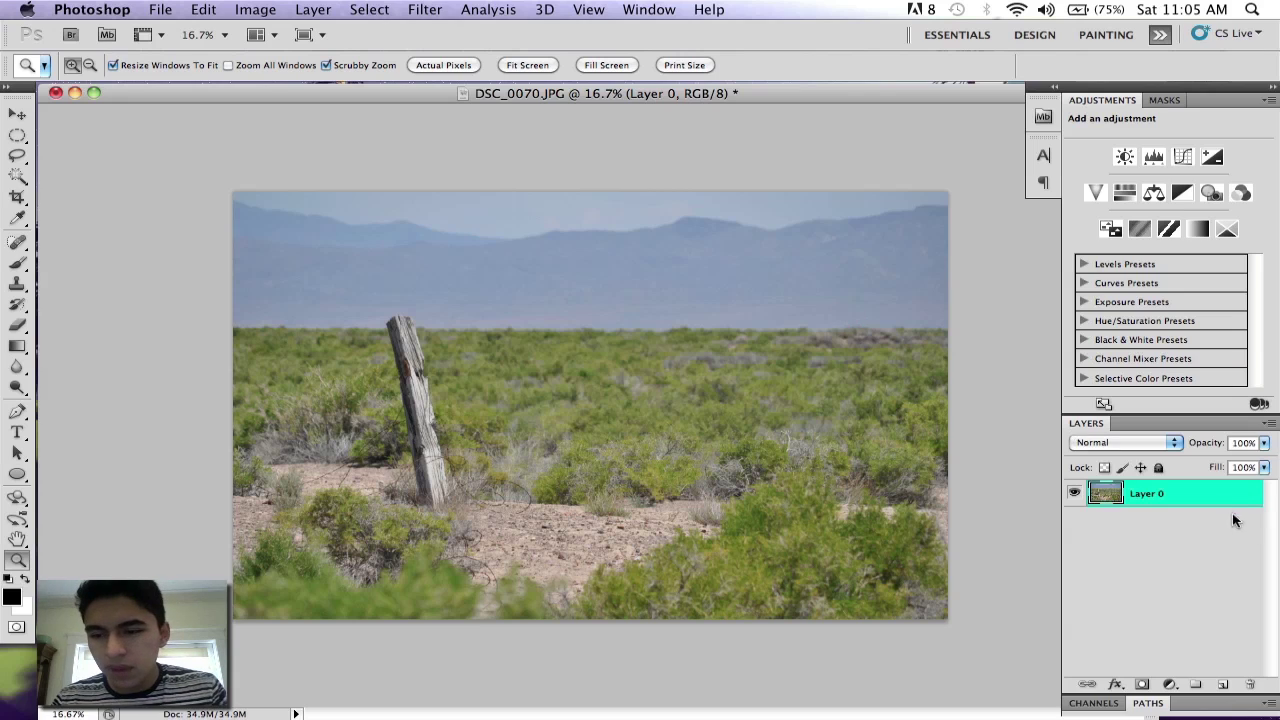
left_click_drag(1207, 501, 1218, 682)
left_click_drag(1205, 495, 1222, 684)
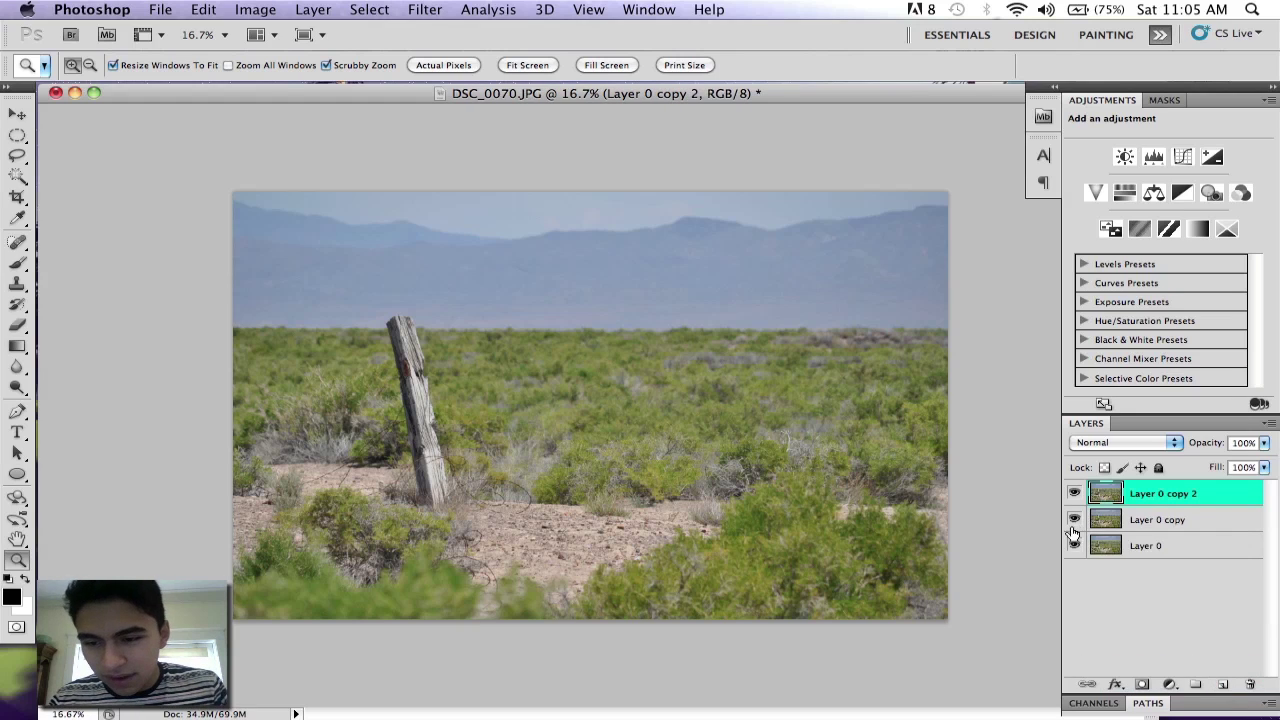
left_click(1076, 546)
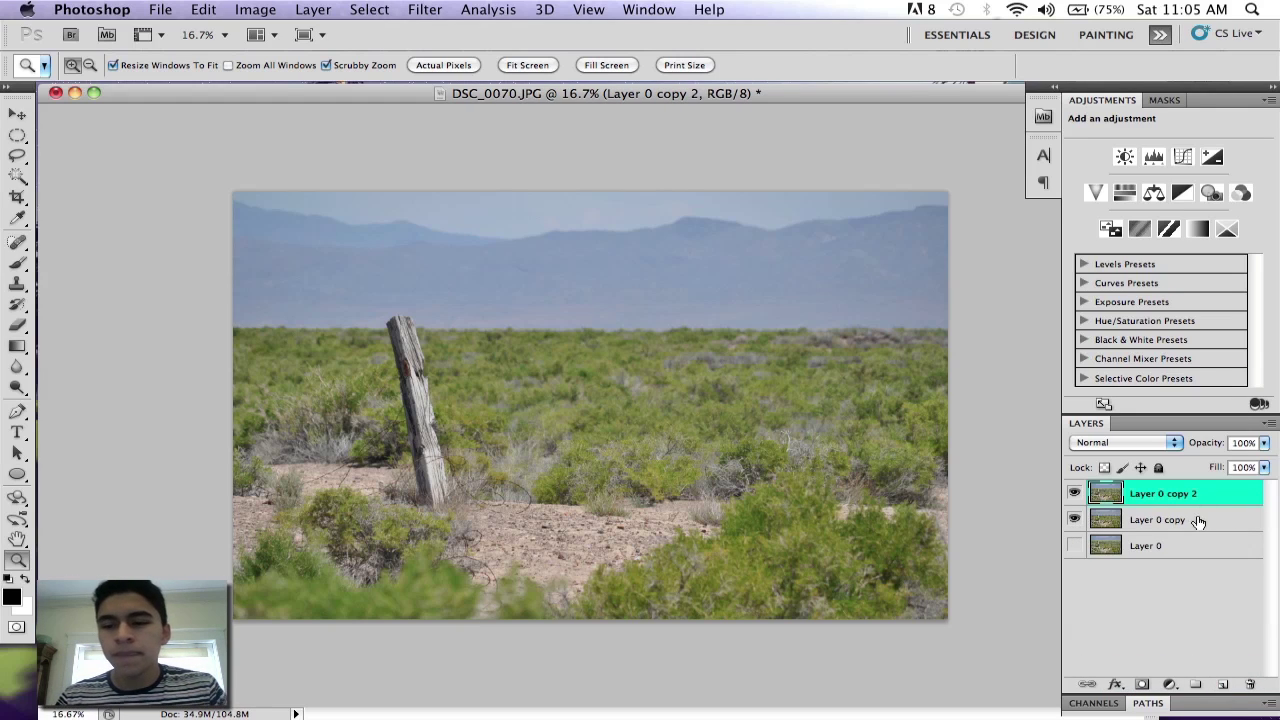
left_click(1076, 519)
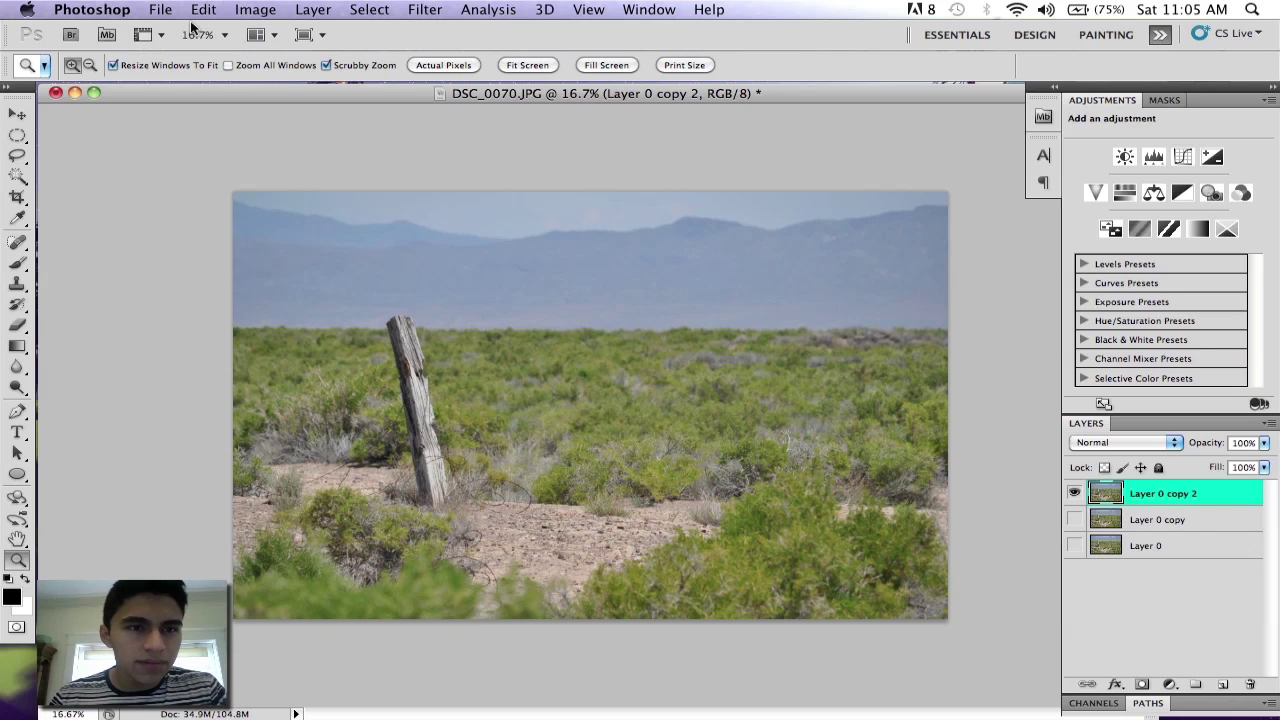
Apply Image > Adjustments > Black & White with default settings to Layer 0 copy 2.
left_click(256, 12)
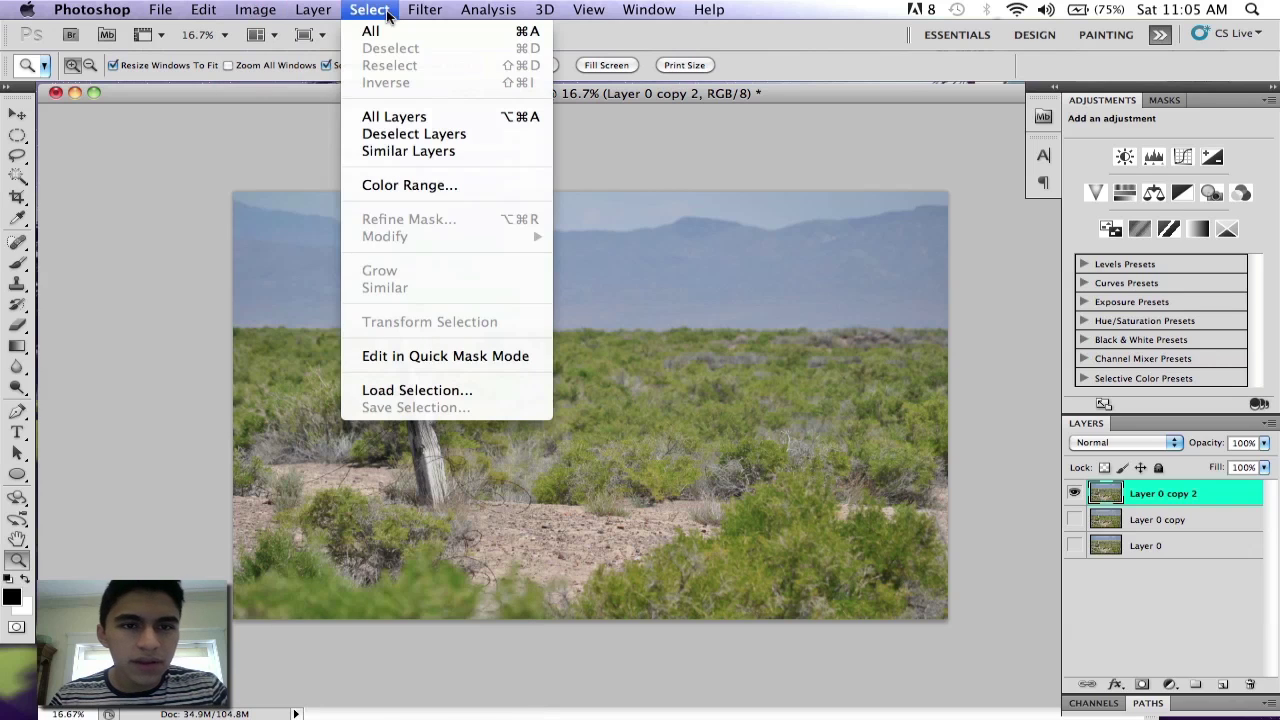
mouse_move(320, 66)
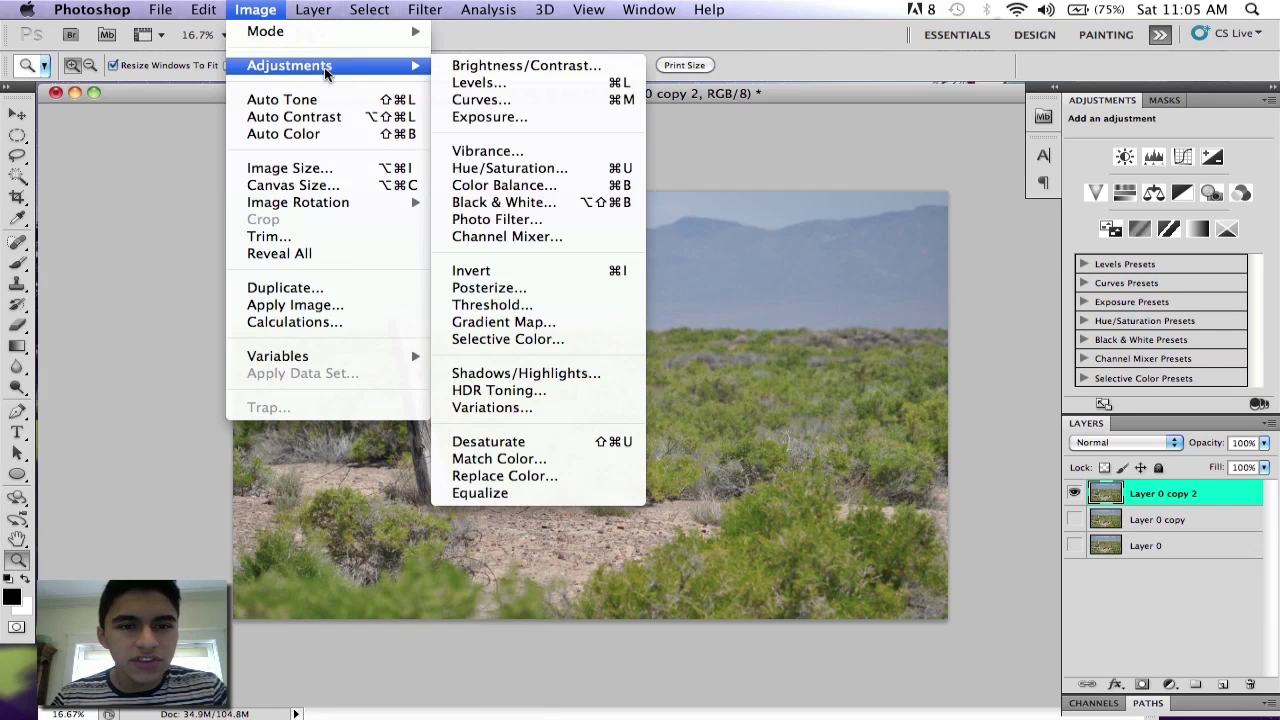
left_click(602, 202)
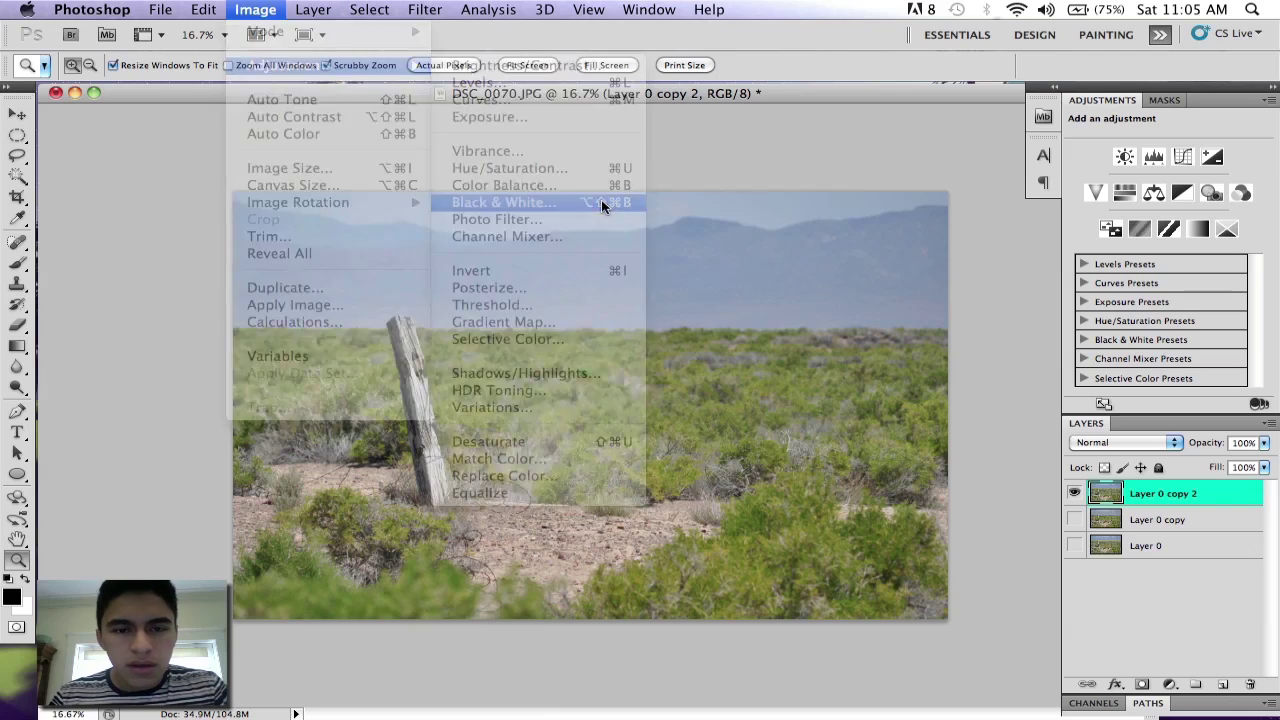
left_click(790, 154)
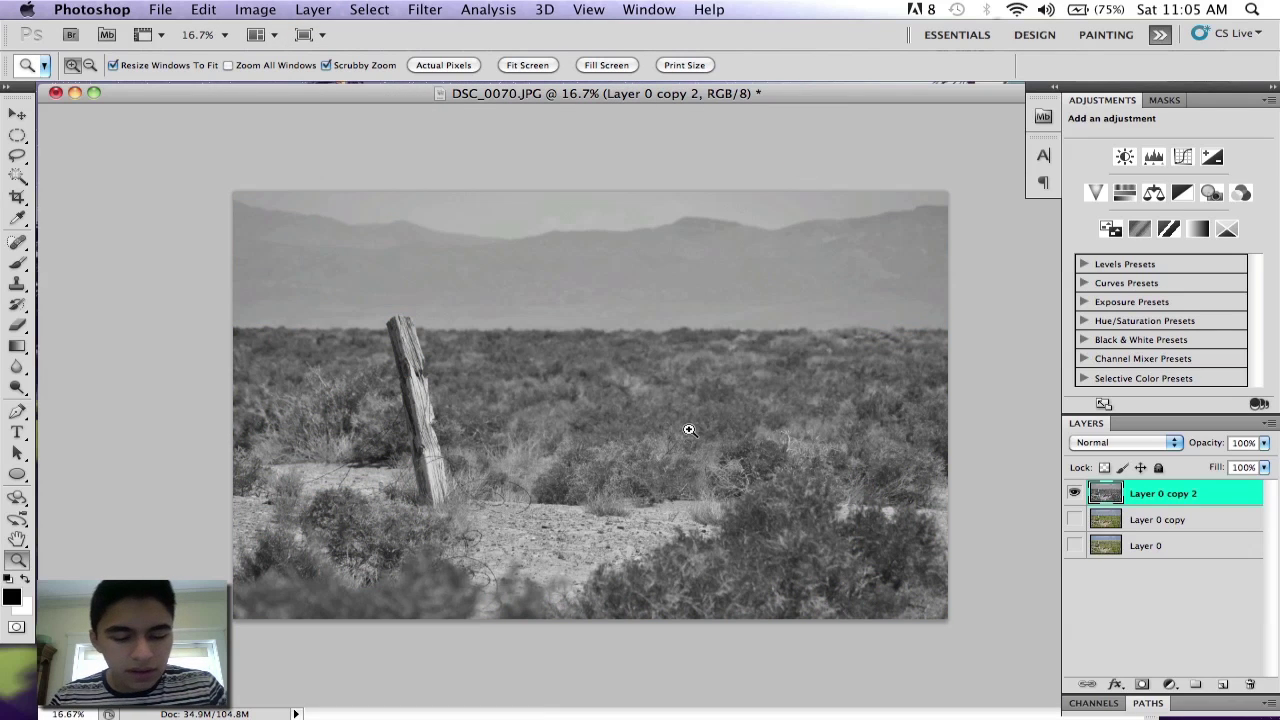
Apply Levels to Layer 0 copy 2 with input levels 20, 0.86 and 255.
key("super+l")
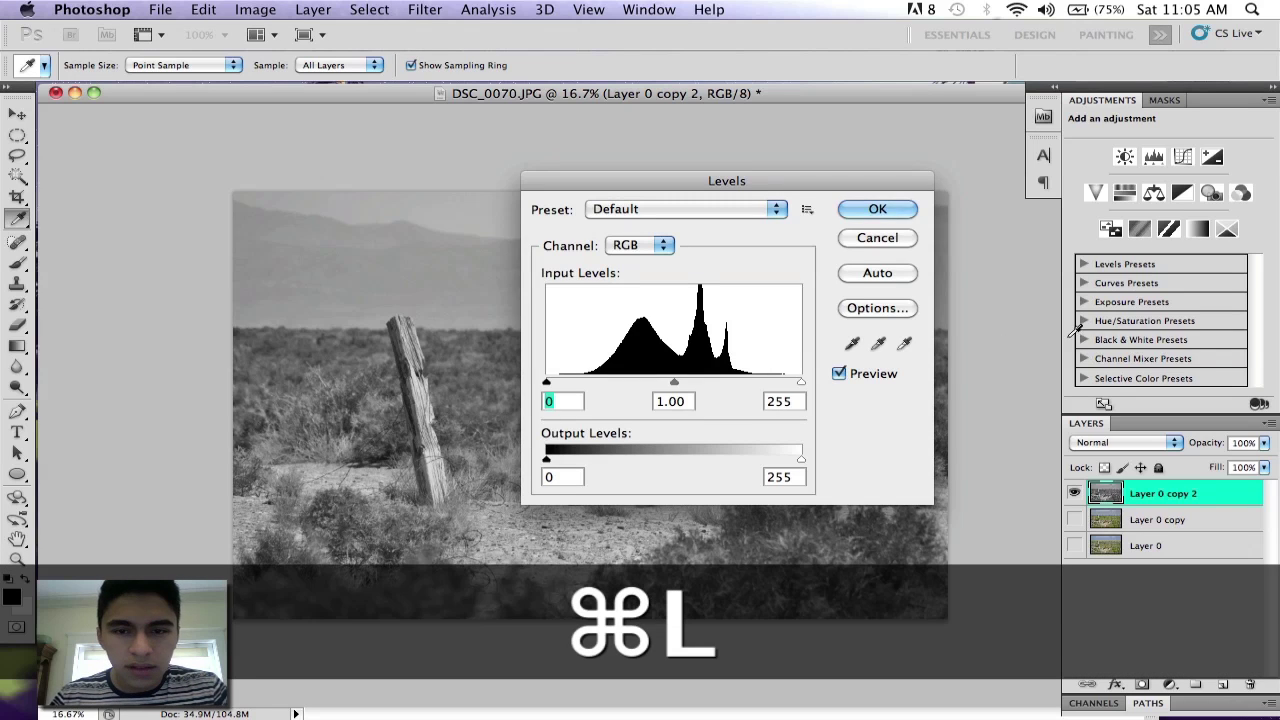
left_click_drag(690, 184, 1017, 137)
left_click_drag(872, 335, 894, 340)
mouse_move(1127, 335)
left_mouse_down()
mouse_move(1103, 335)
mouse_move(1133, 331)
left_mouse_up()
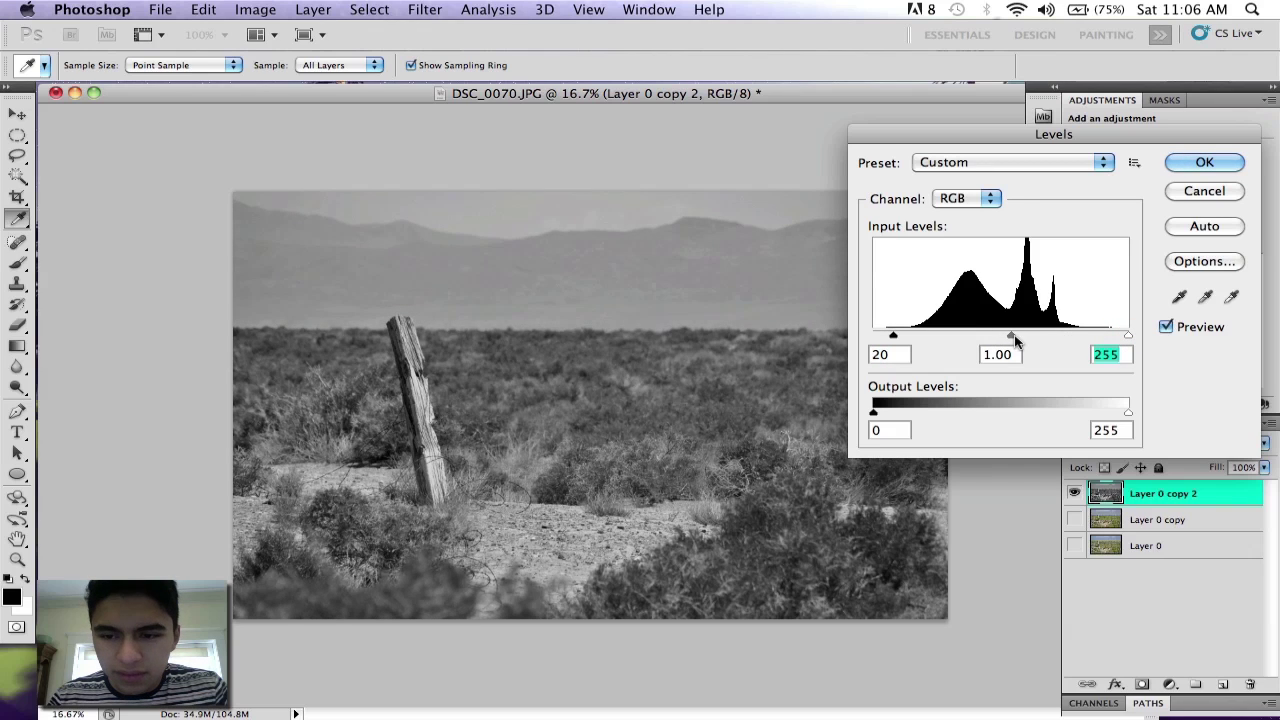
left_click_drag(1012, 340, 1022, 340)
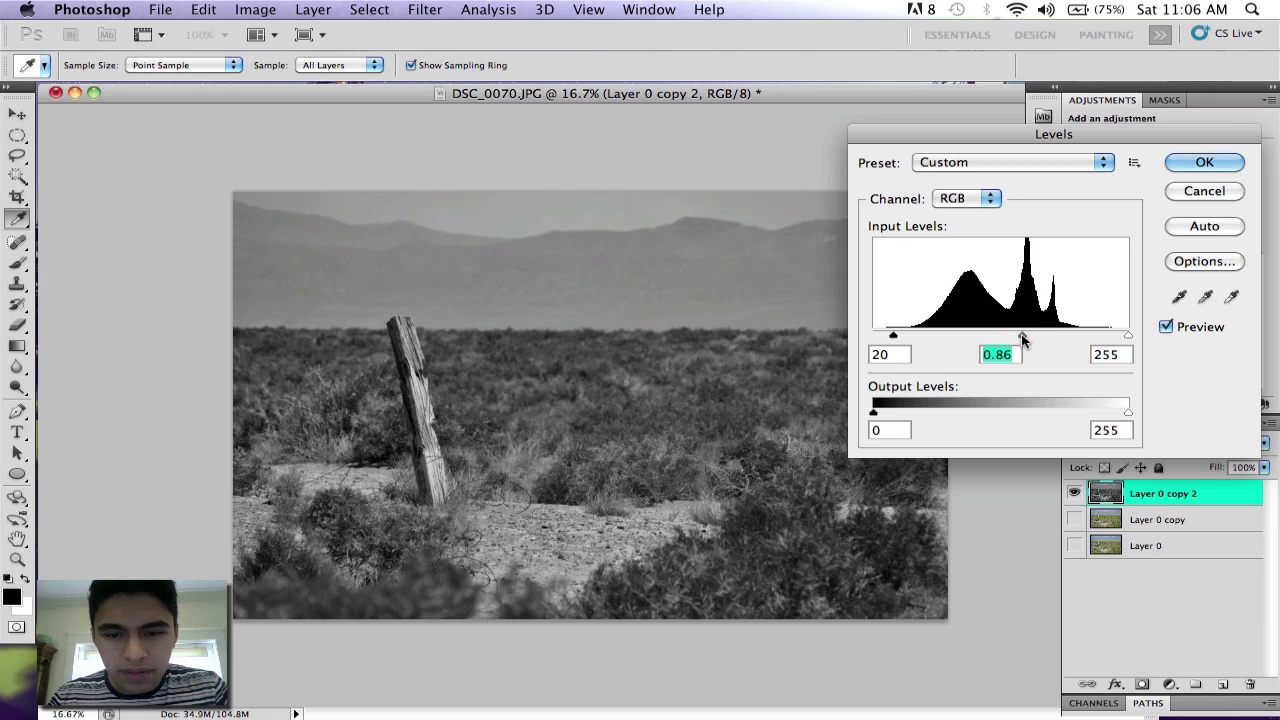
left_click(1205, 163)
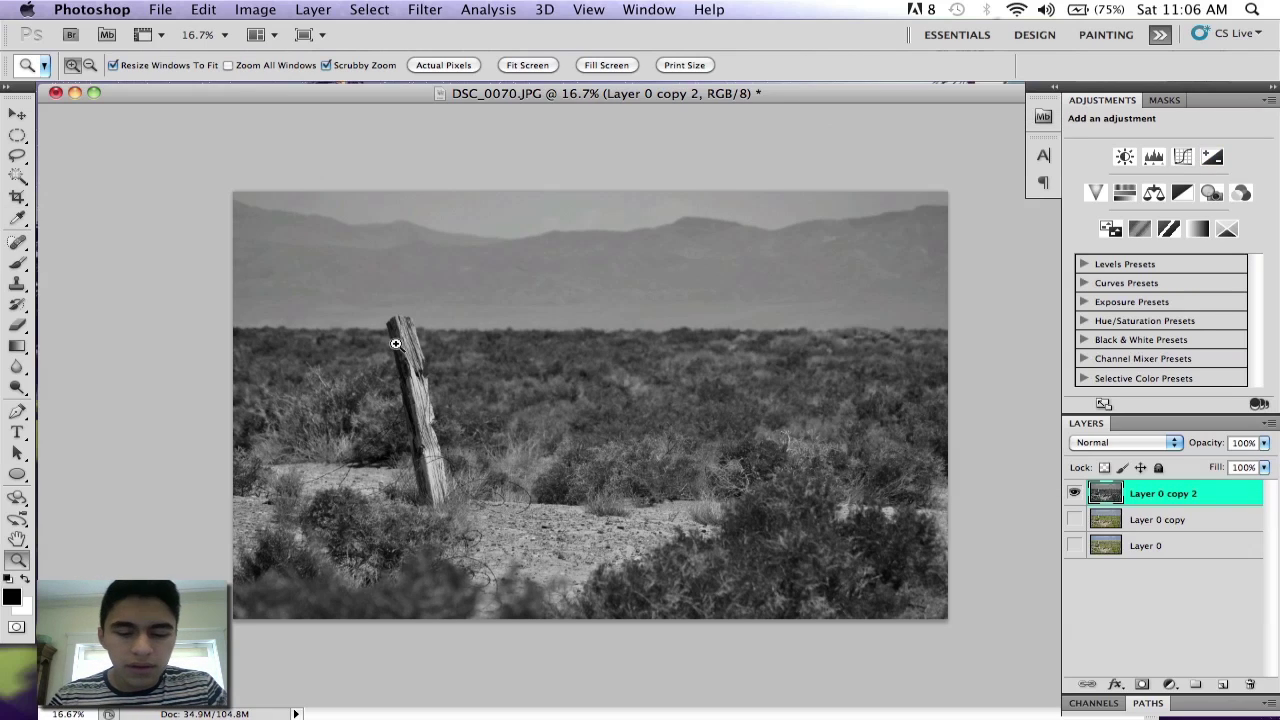
key("super+s")
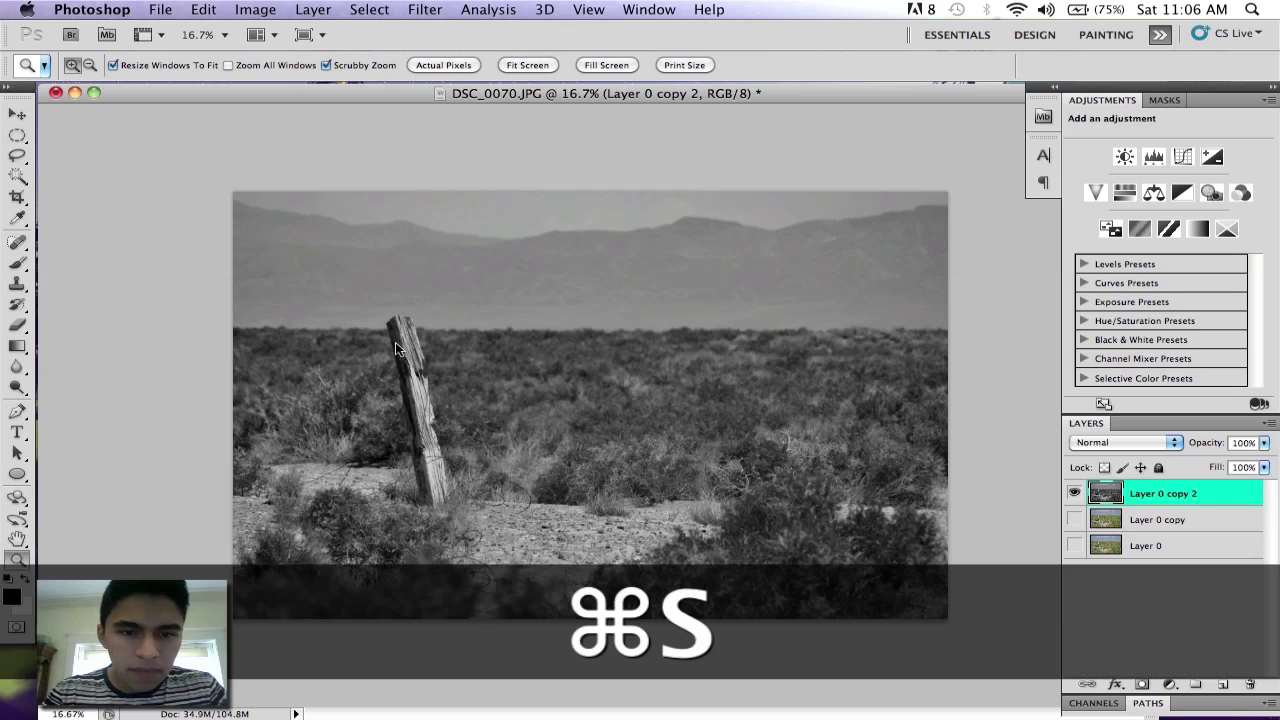
left_click(754, 503)
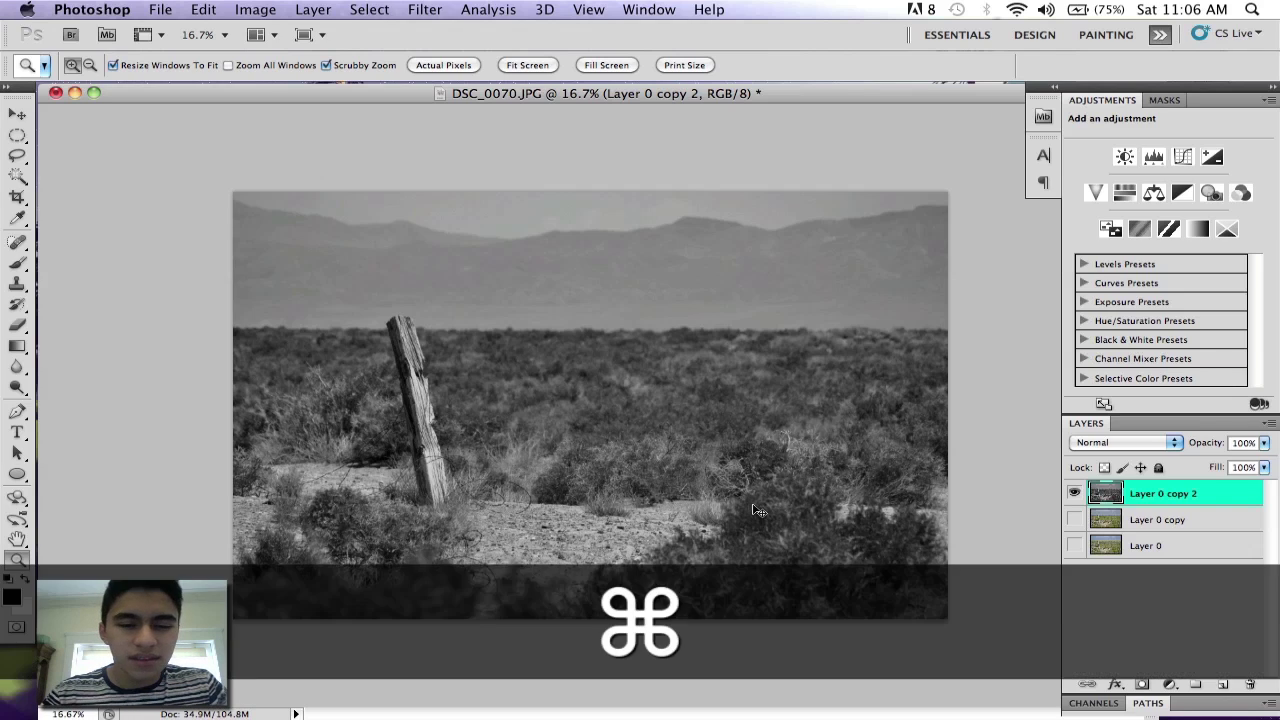
Apply a Curves S-curve to Layer 0 copy 2, moving 187 to 198 and 68 to 61.
key("super+m")
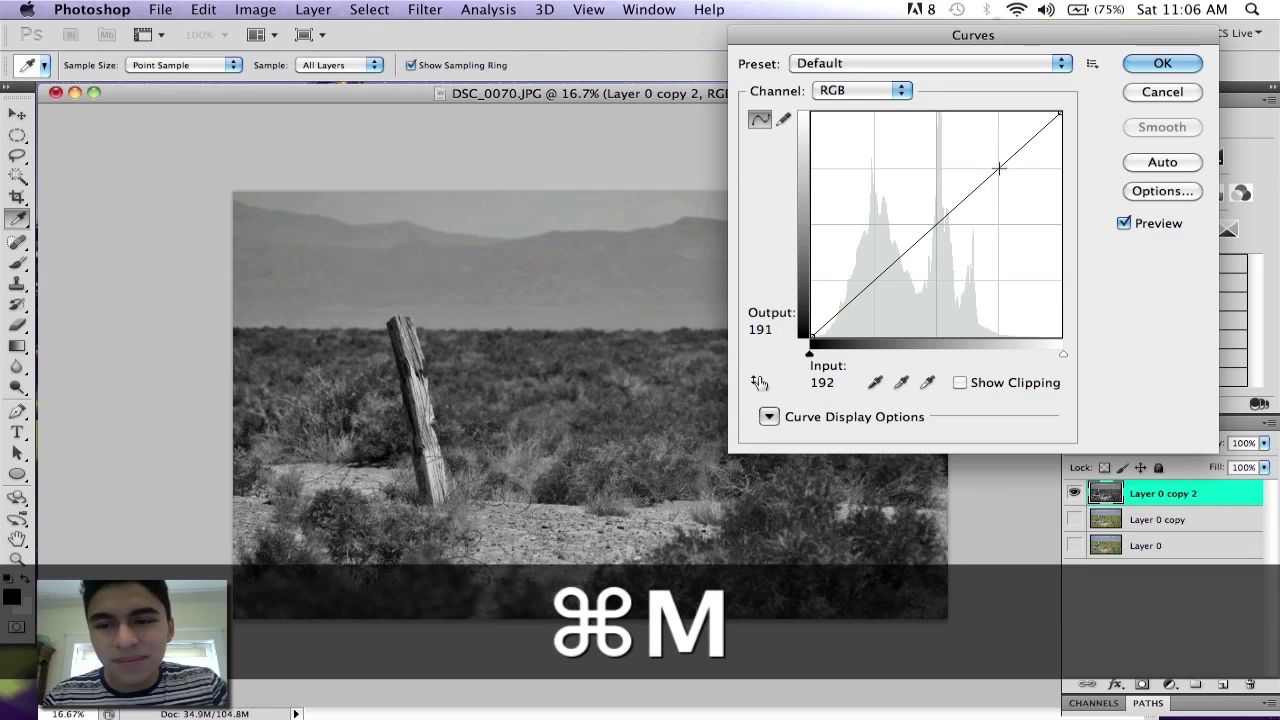
left_click(996, 167)
left_click_drag(996, 167, 994, 161)
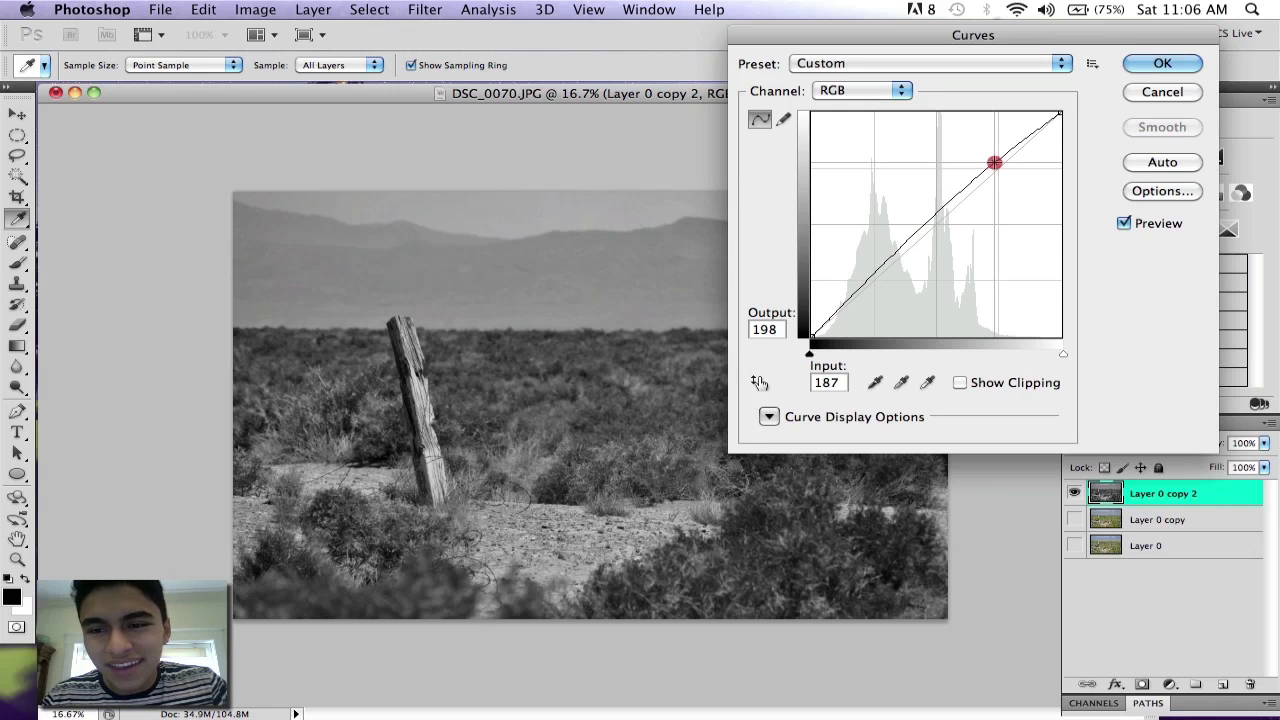
left_click_drag(870, 276, 878, 283)
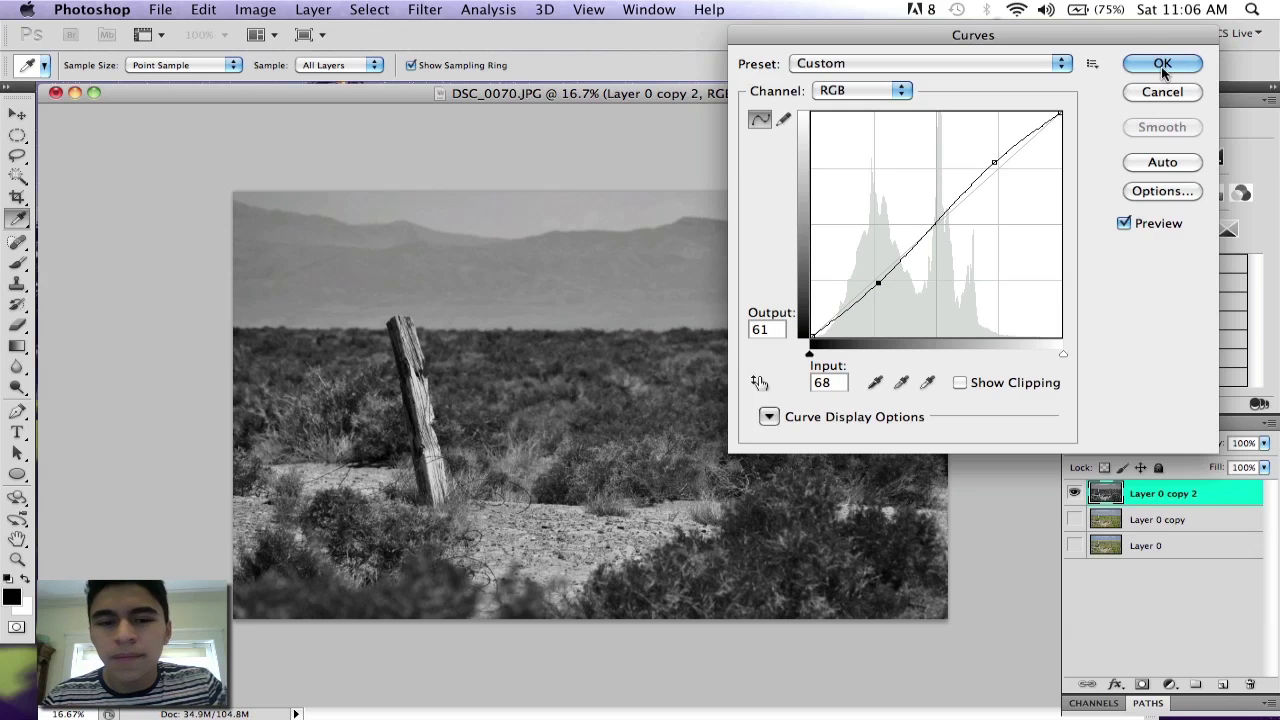
left_click(1162, 66)
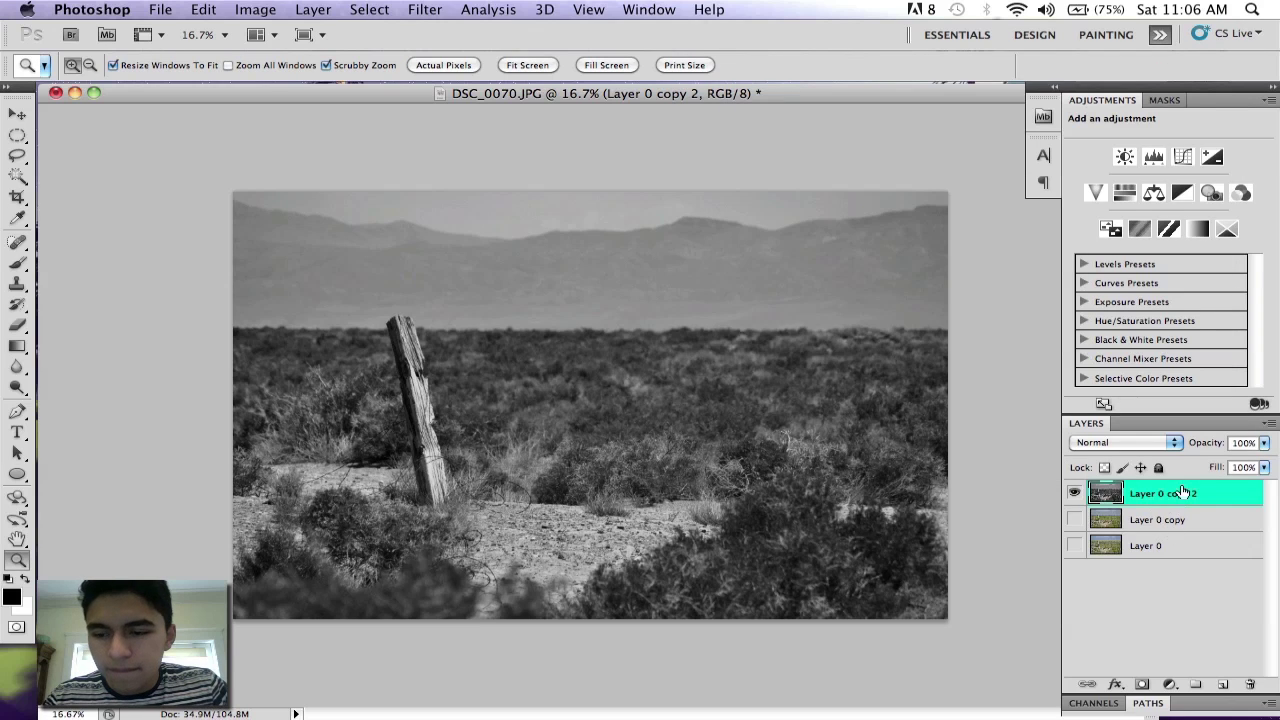
Show Layer 0 copy, hide the grayscale Layer 0 copy 2, and make Layer 0 copy active.
left_click(1074, 519)
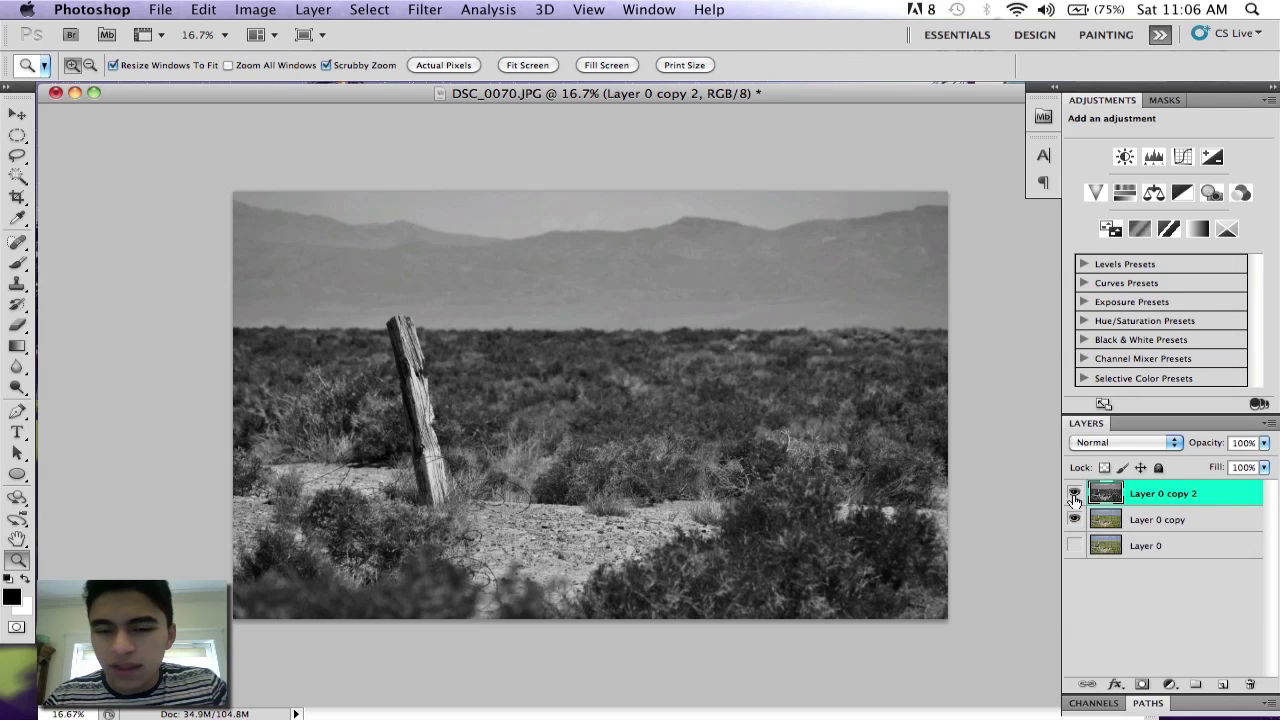
left_click(1074, 494)
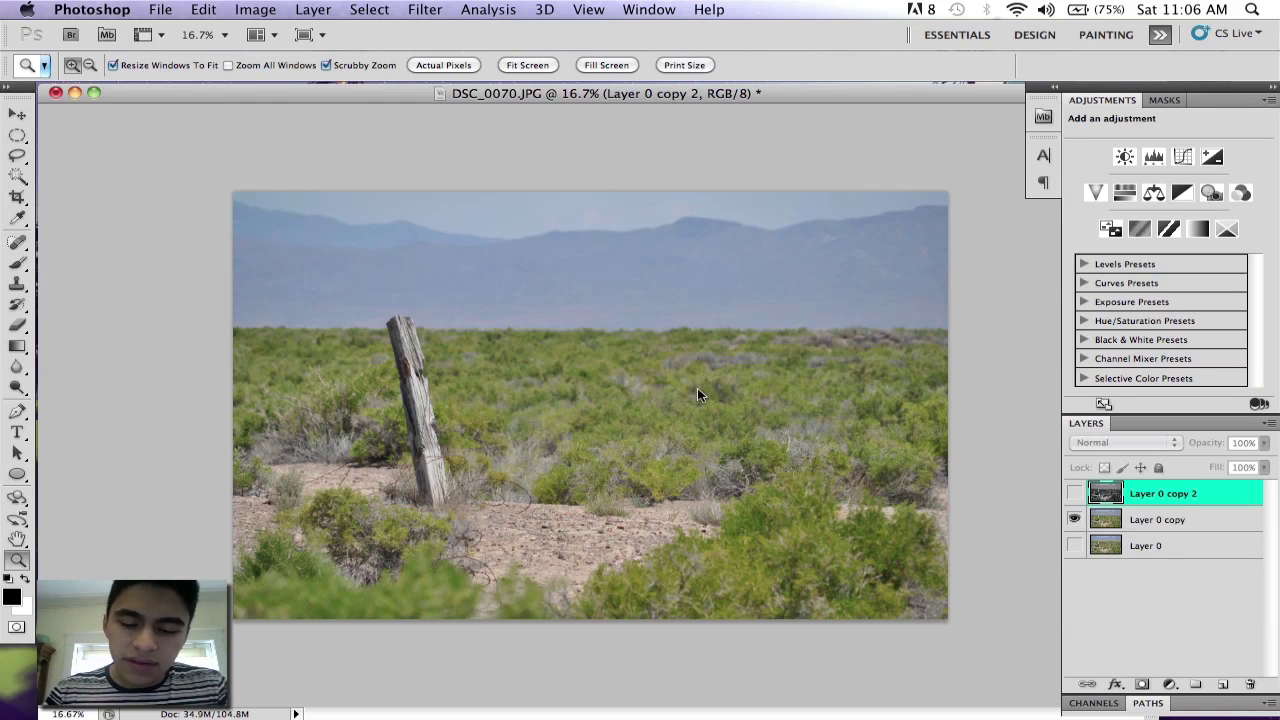
key("super+l")
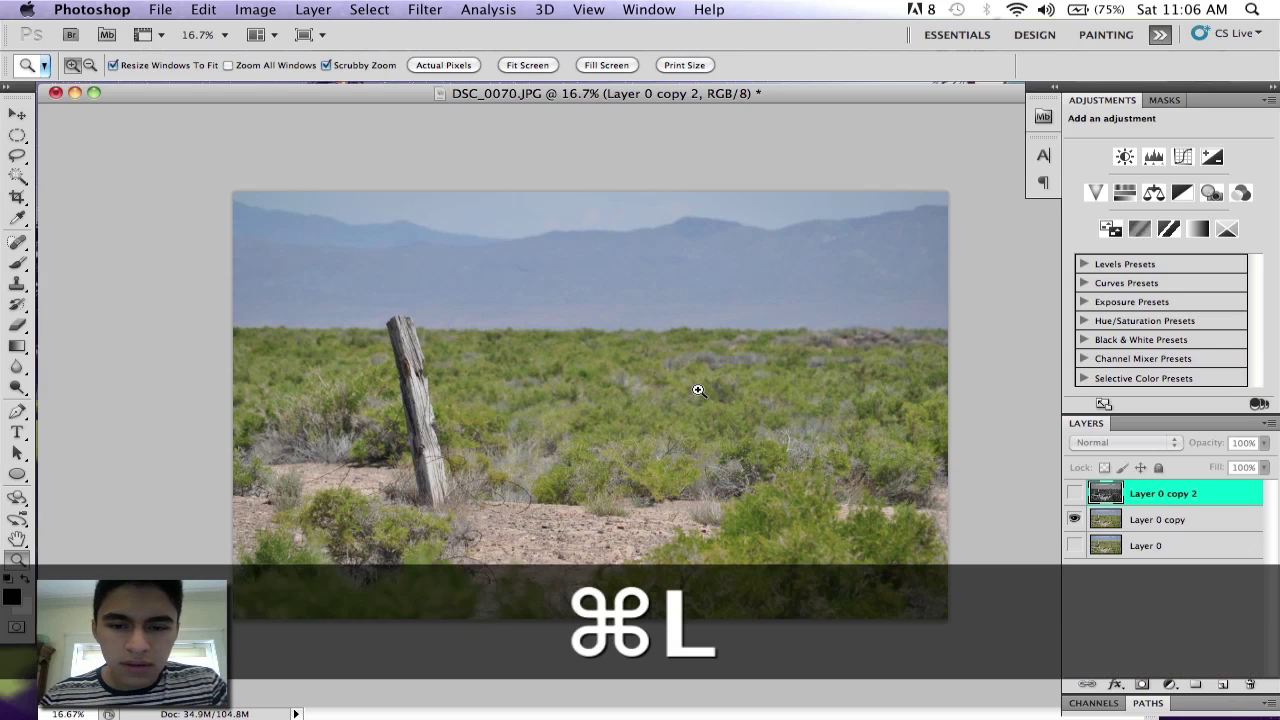
key("super+l")
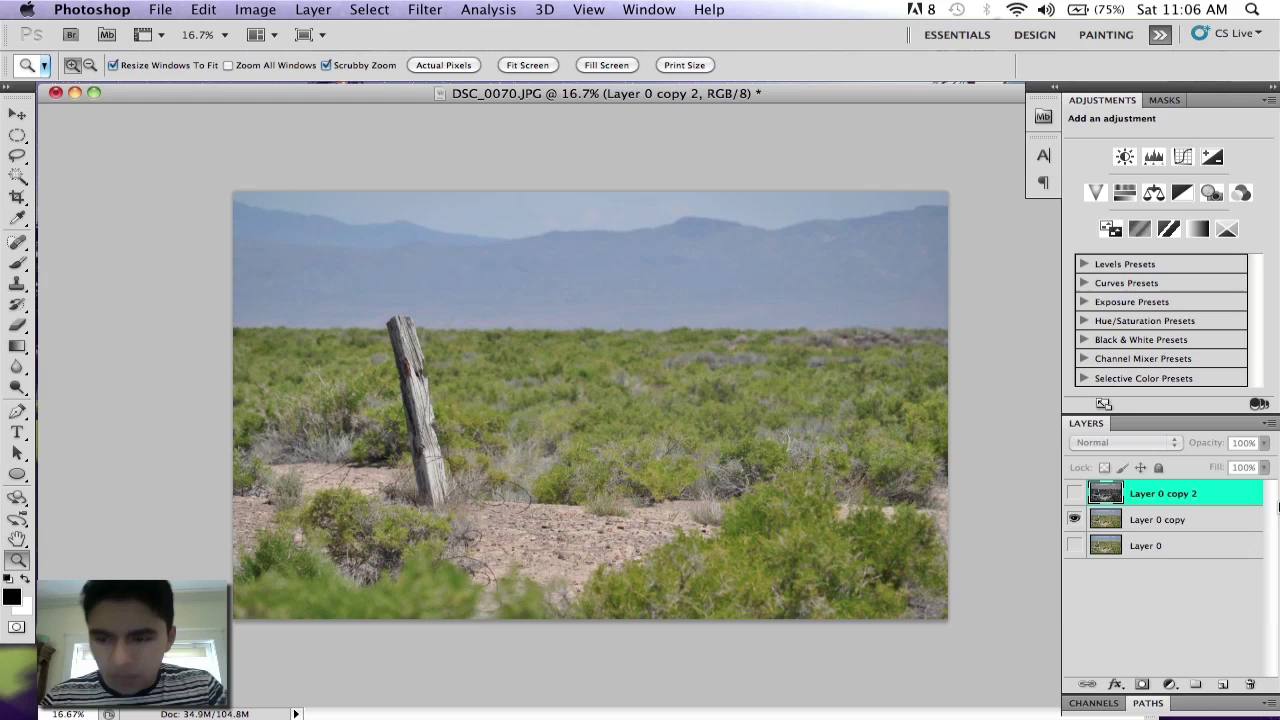
left_click(1216, 515)
Apply Levels 24, 0.93, 255 to the colour Layer 0 copy.
key("super+l")
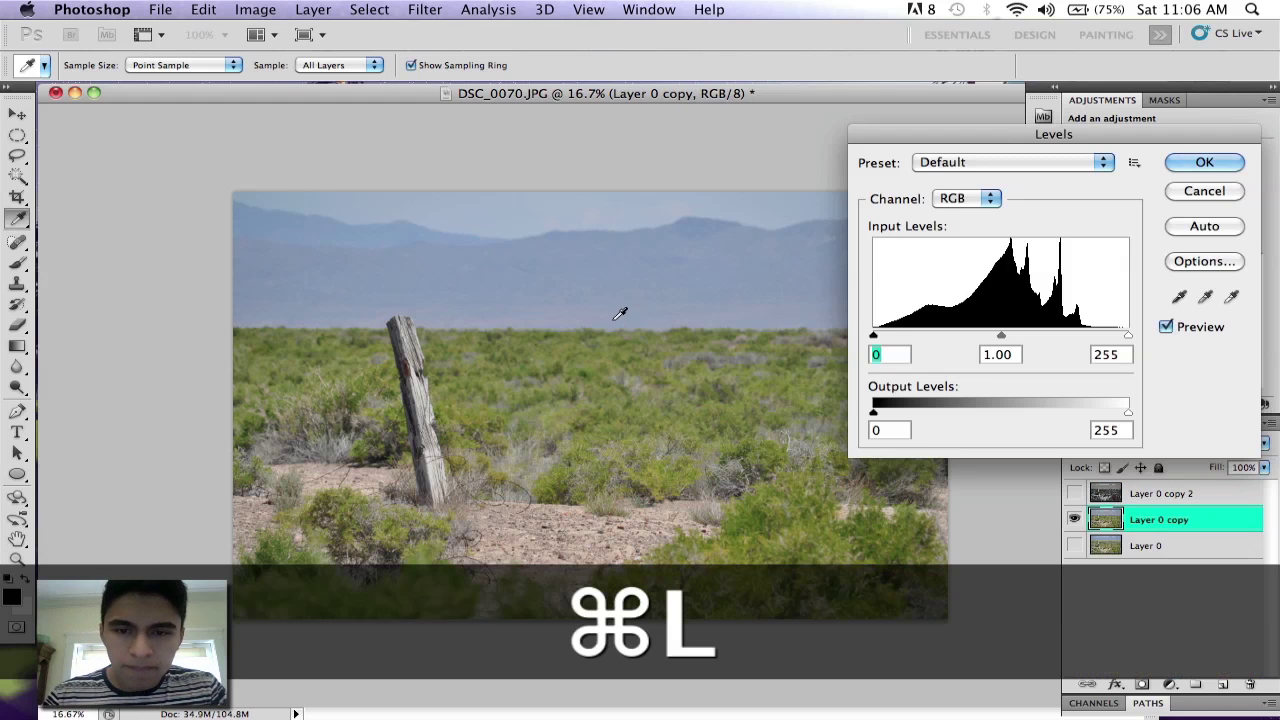
left_click_drag(874, 336, 898, 338)
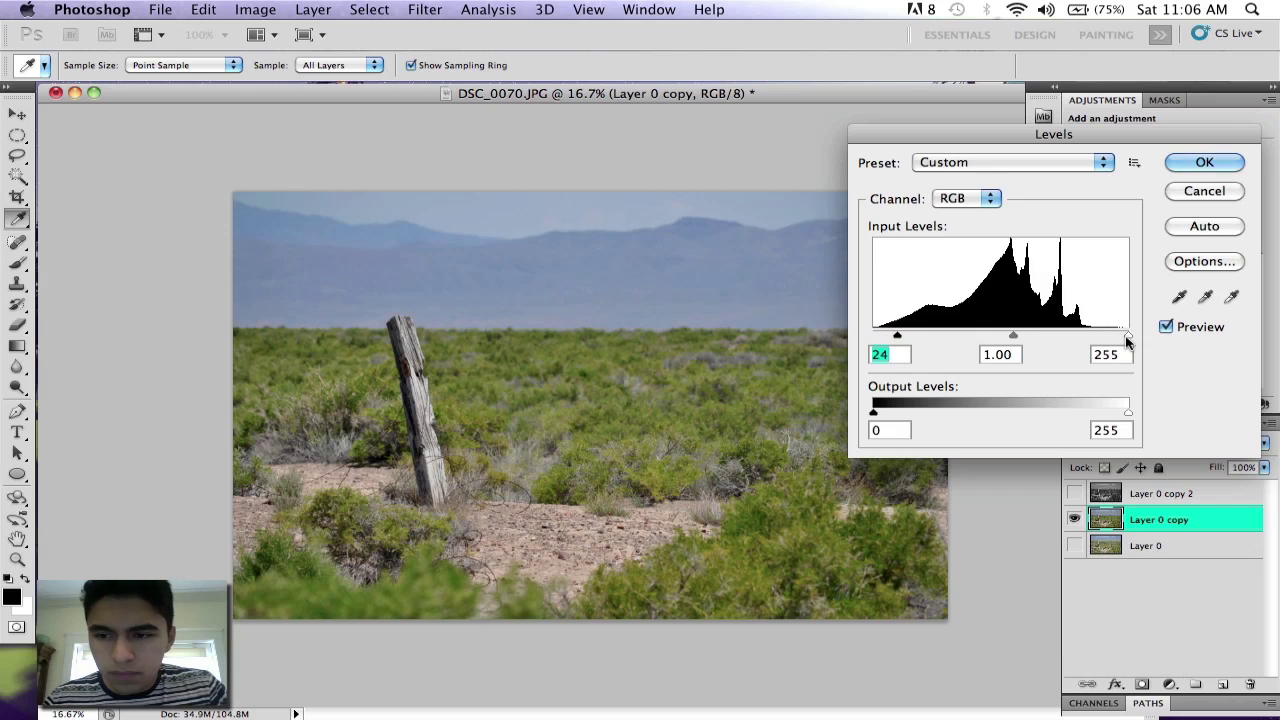
left_click_drag(1125, 335, 1131, 335)
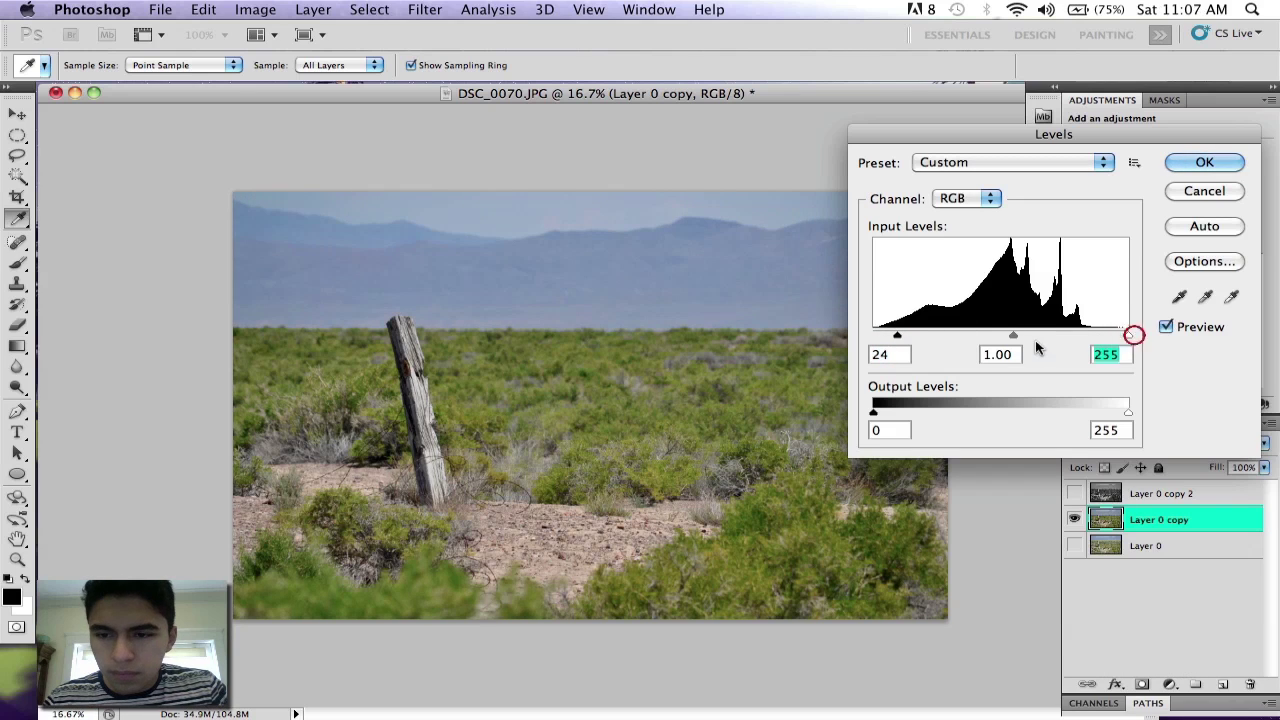
mouse_move(1013, 336)
left_mouse_down()
mouse_move(991, 339)
mouse_move(1018, 337)
left_mouse_up()
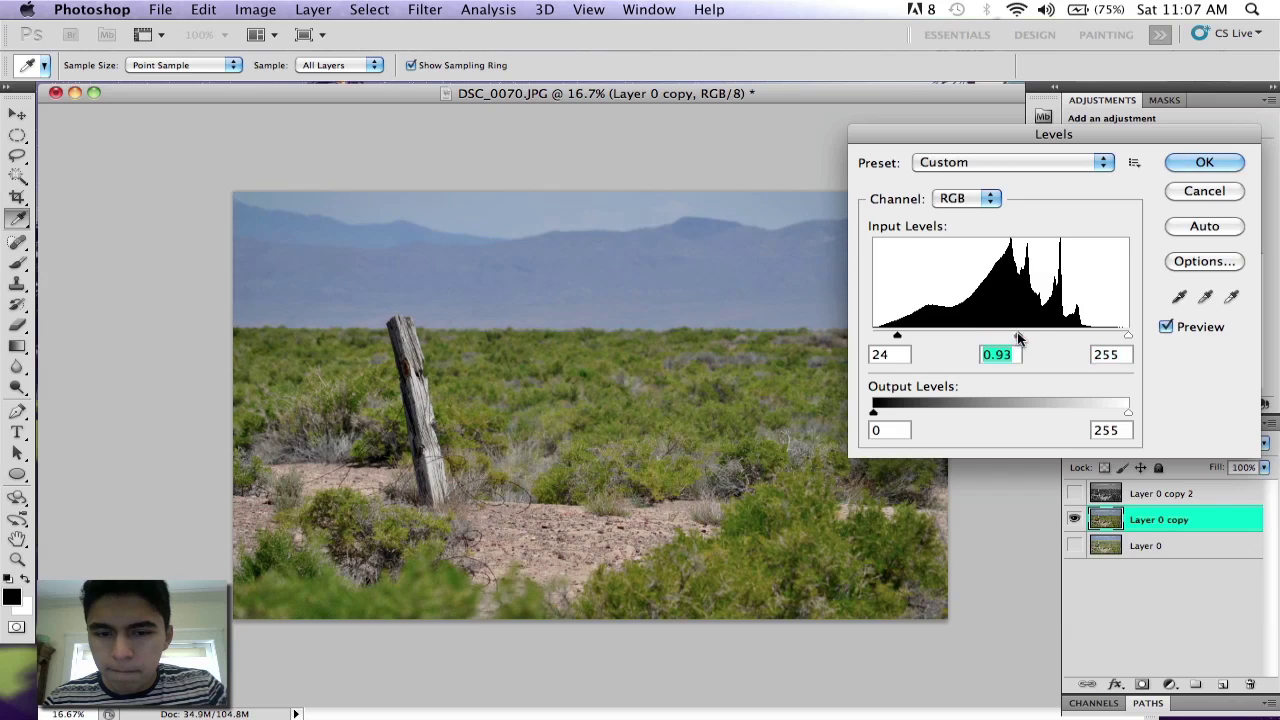
left_click(1201, 163)
Apply a Curves S-curve to Layer 0 copy with highlight point about 187→193 and shadow 70→58.
key("super+m")
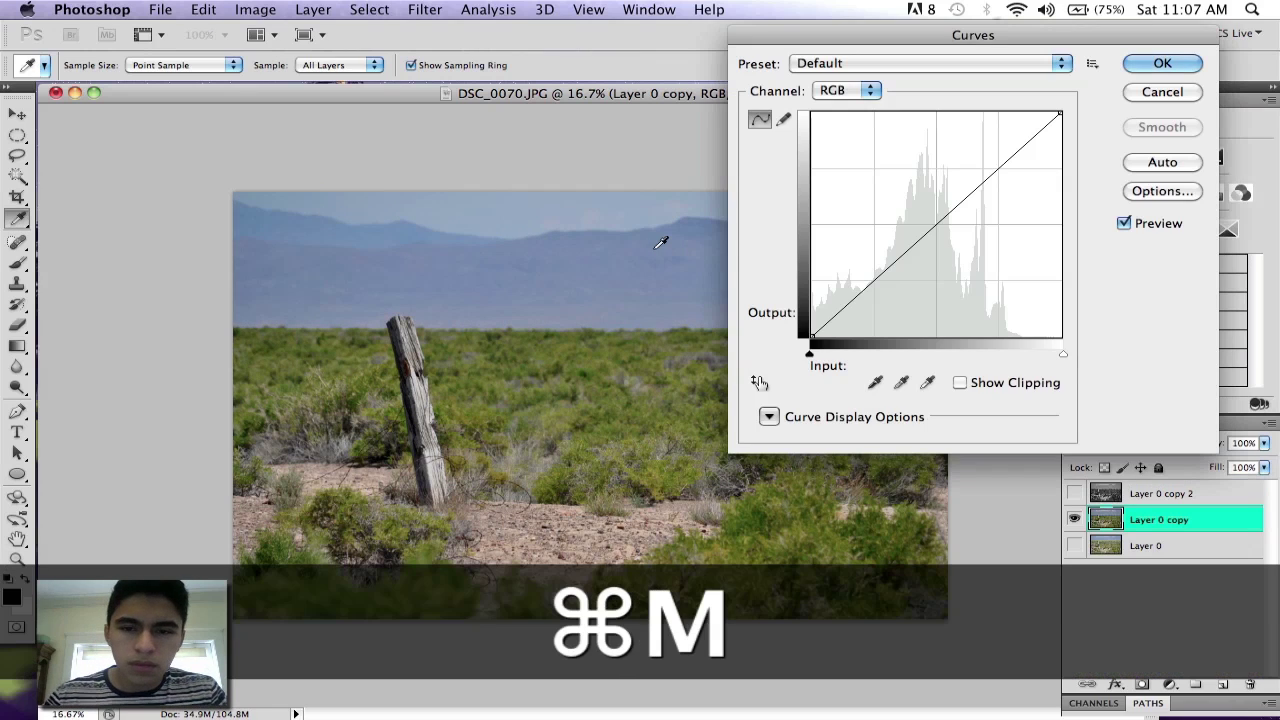
left_click(997, 170)
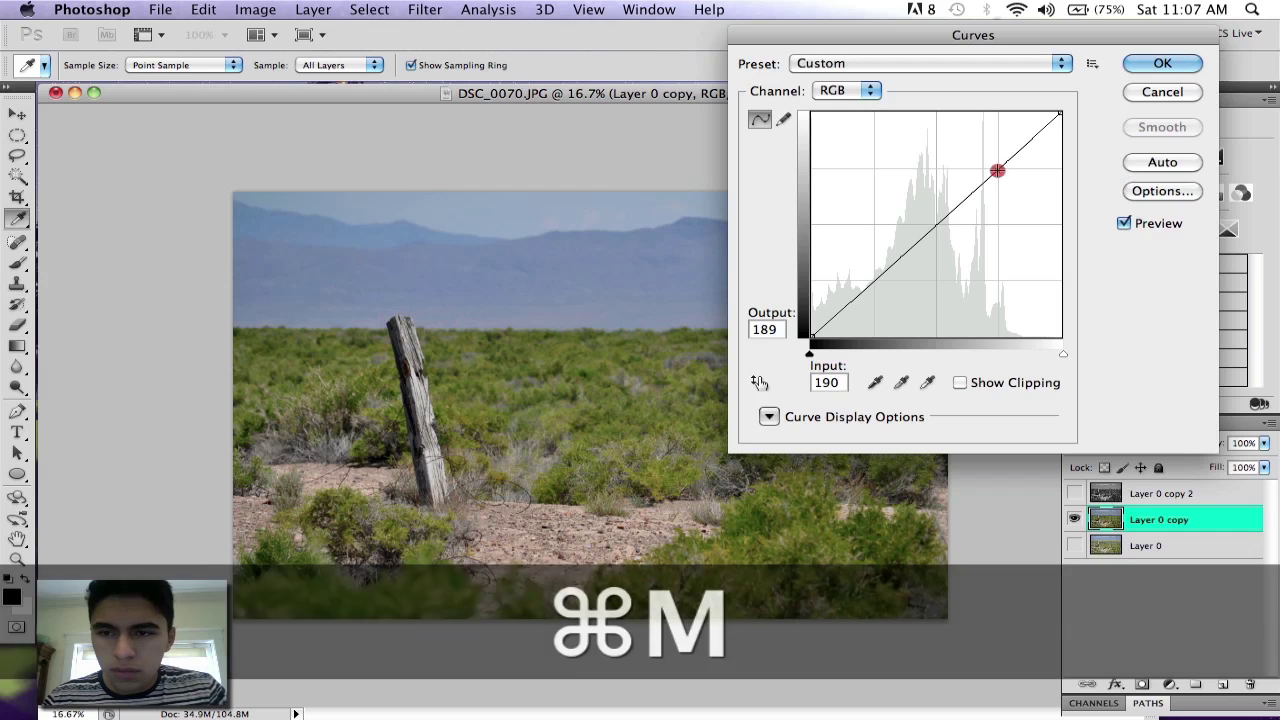
left_click_drag(997, 170, 994, 167)
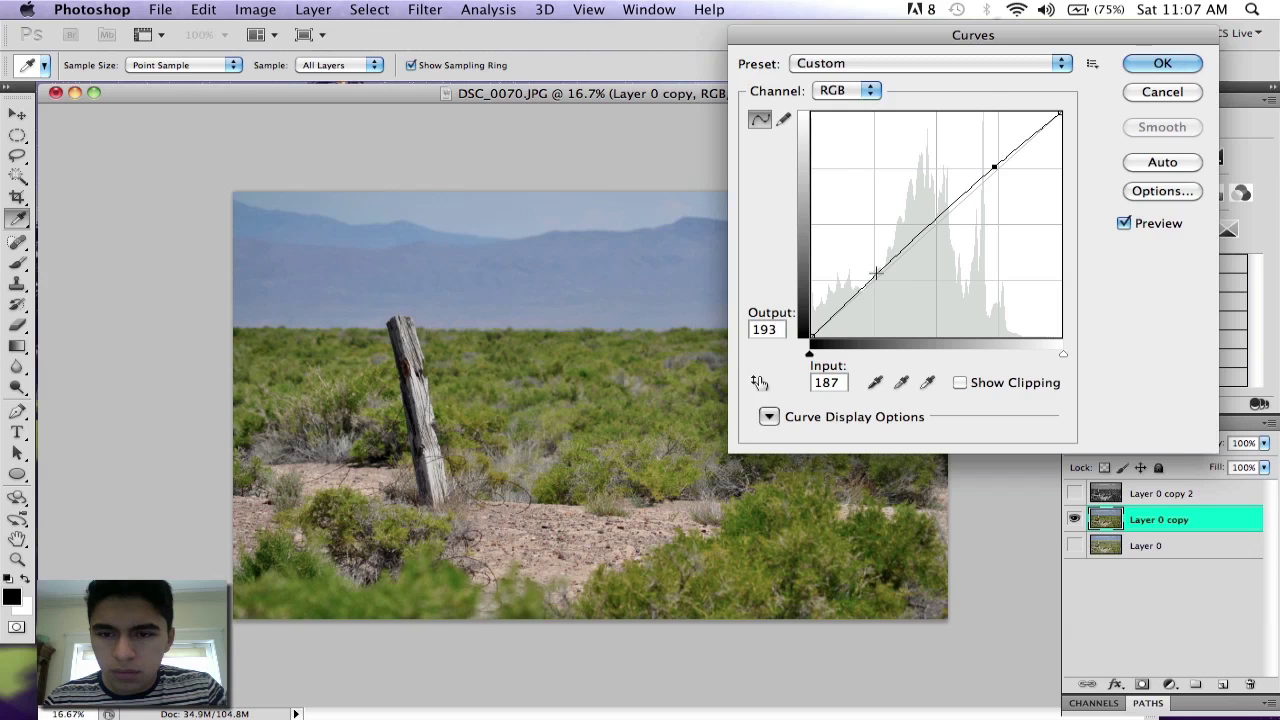
left_click_drag(874, 273, 879, 286)
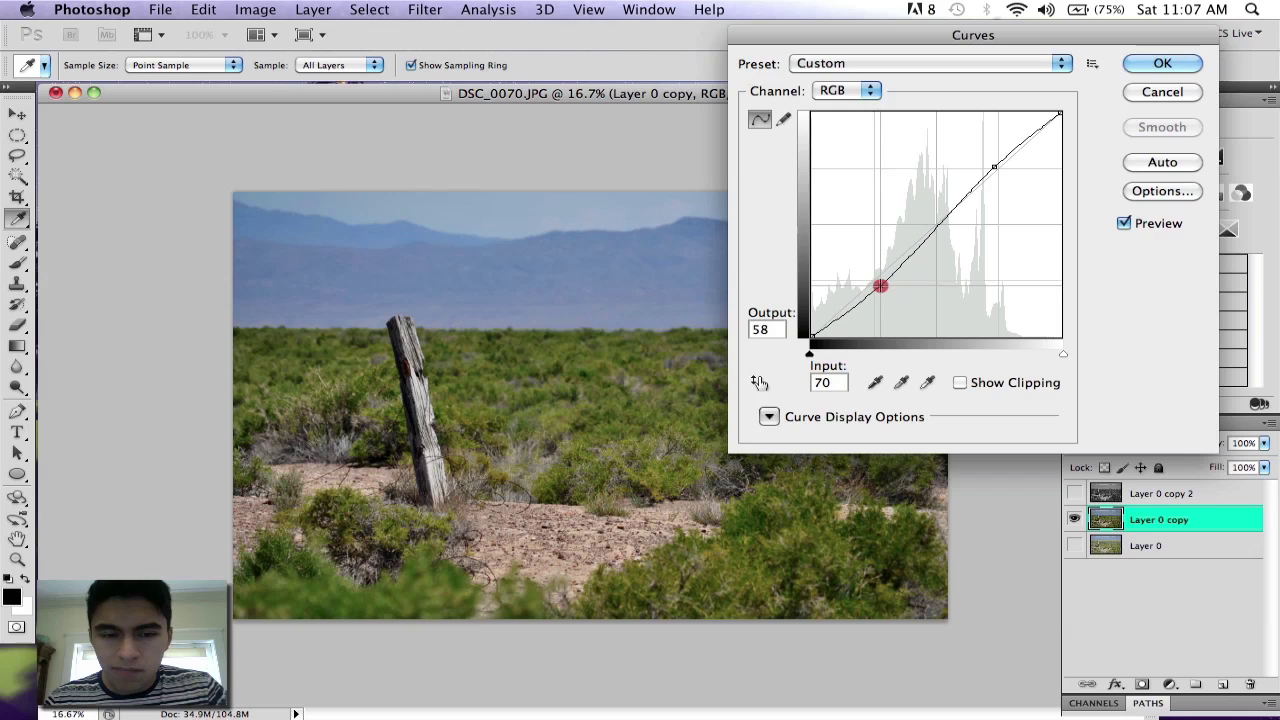
left_click(1160, 64)
Show and select Layer 0 copy 2, keep Normal blending, and set its opacity to 49%.
left_click(1074, 494)
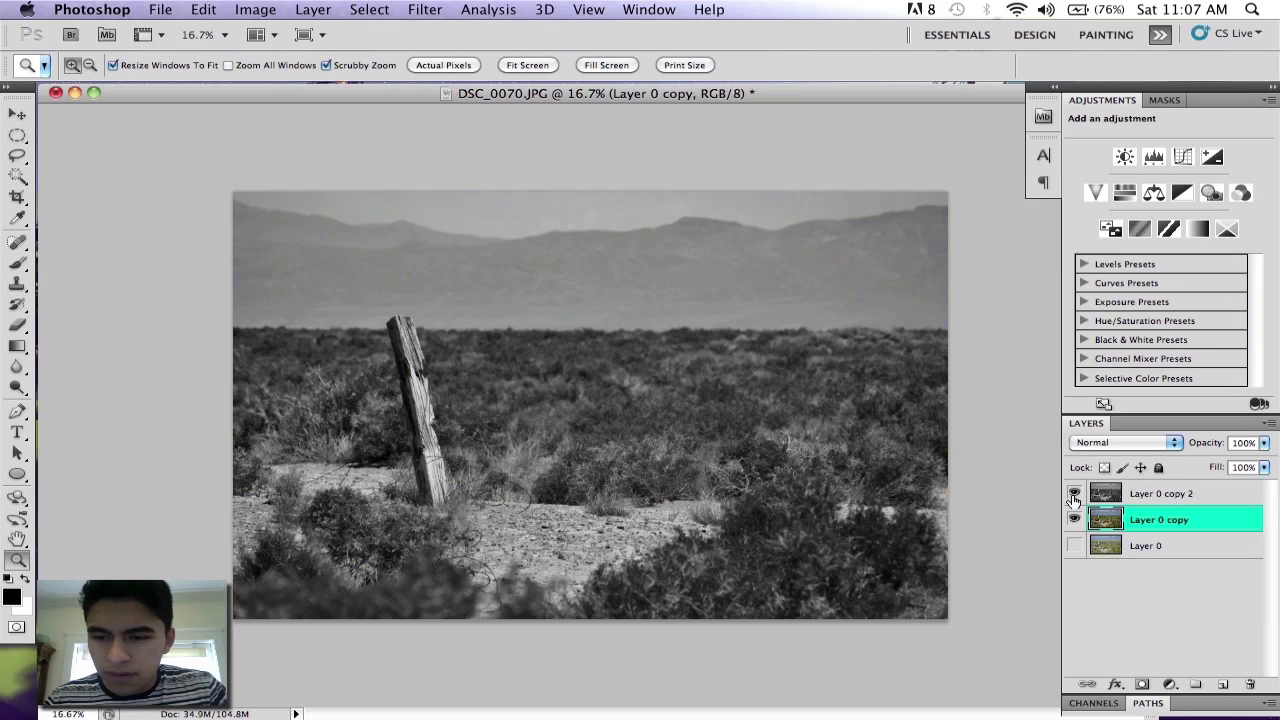
left_click(1216, 491)
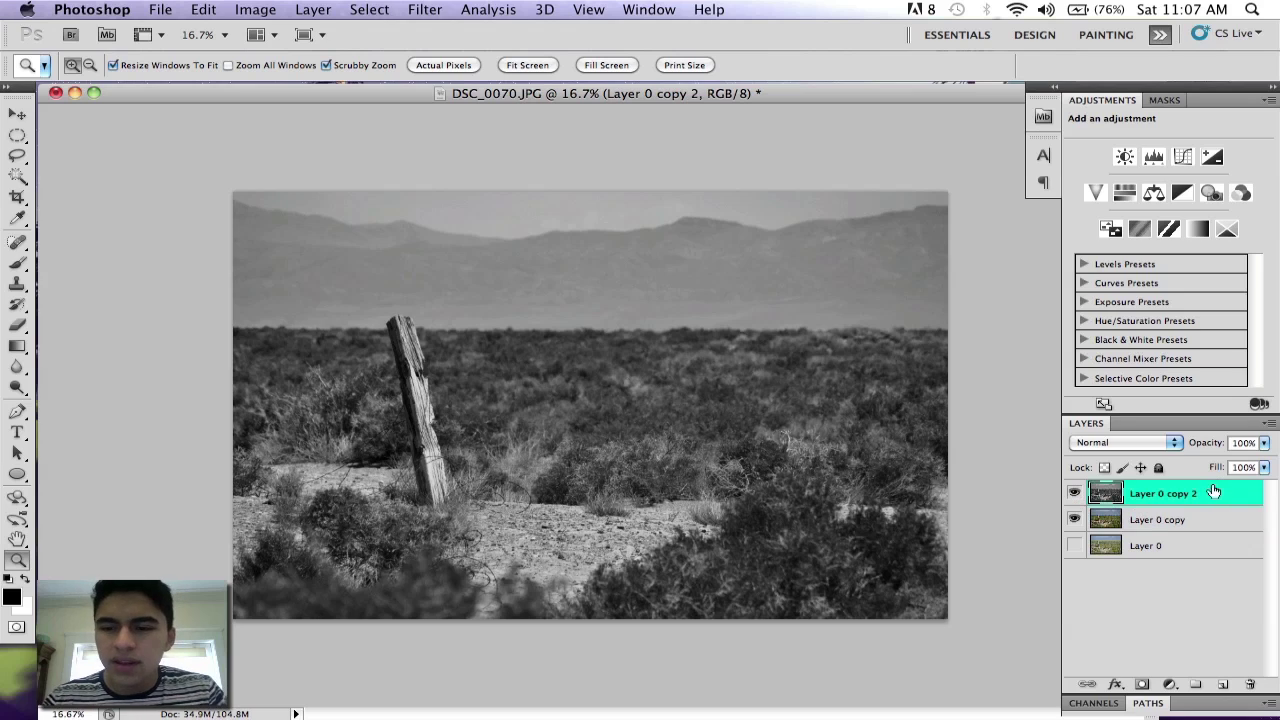
left_click(1176, 443)
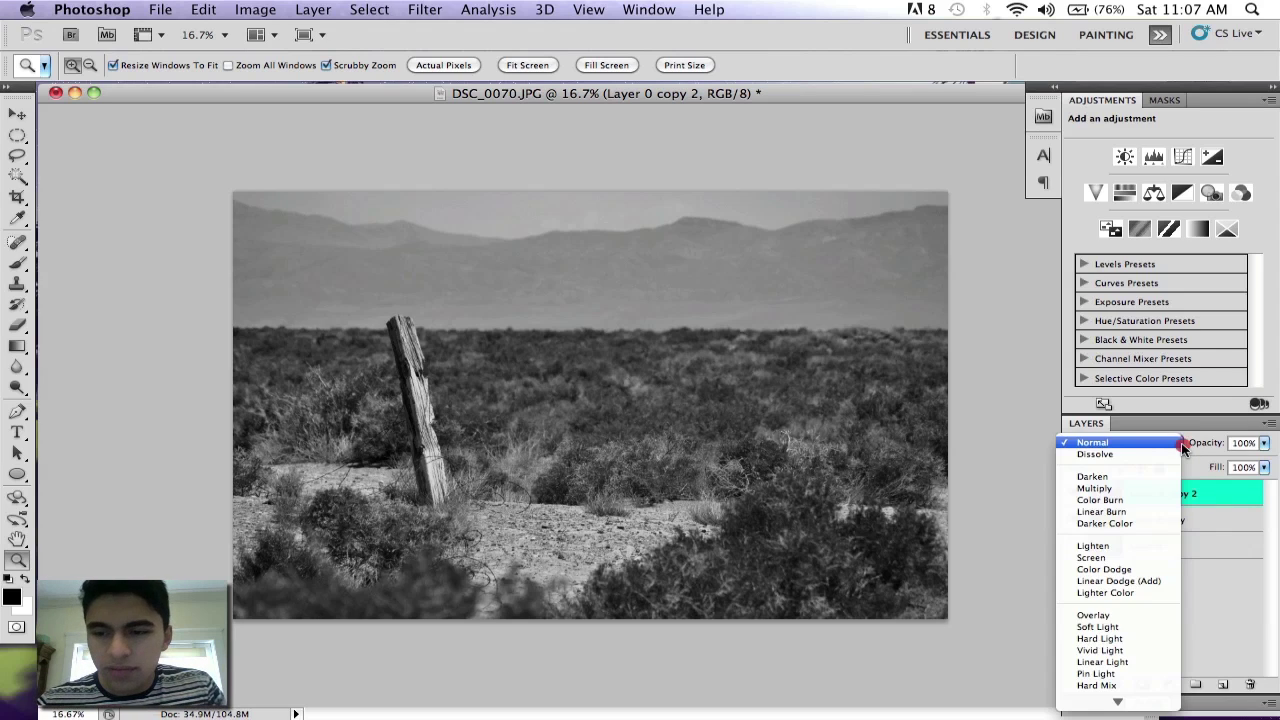
left_click(1247, 532)
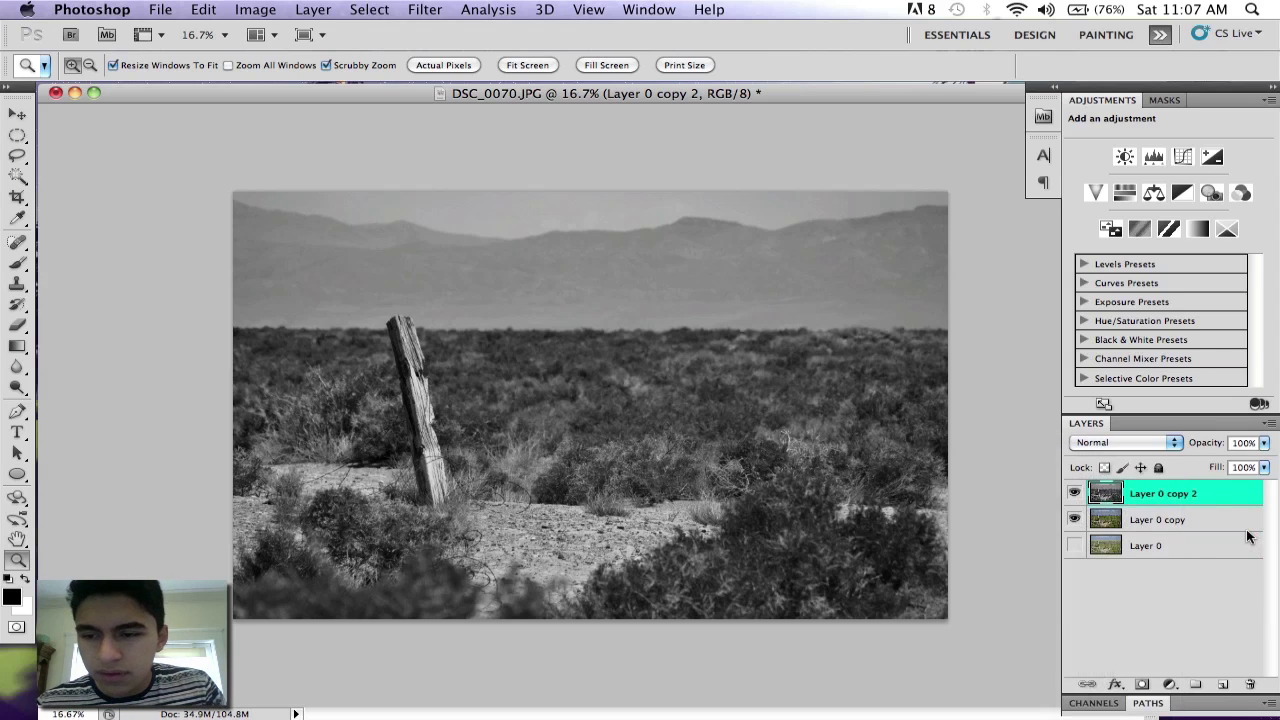
left_click(1265, 443)
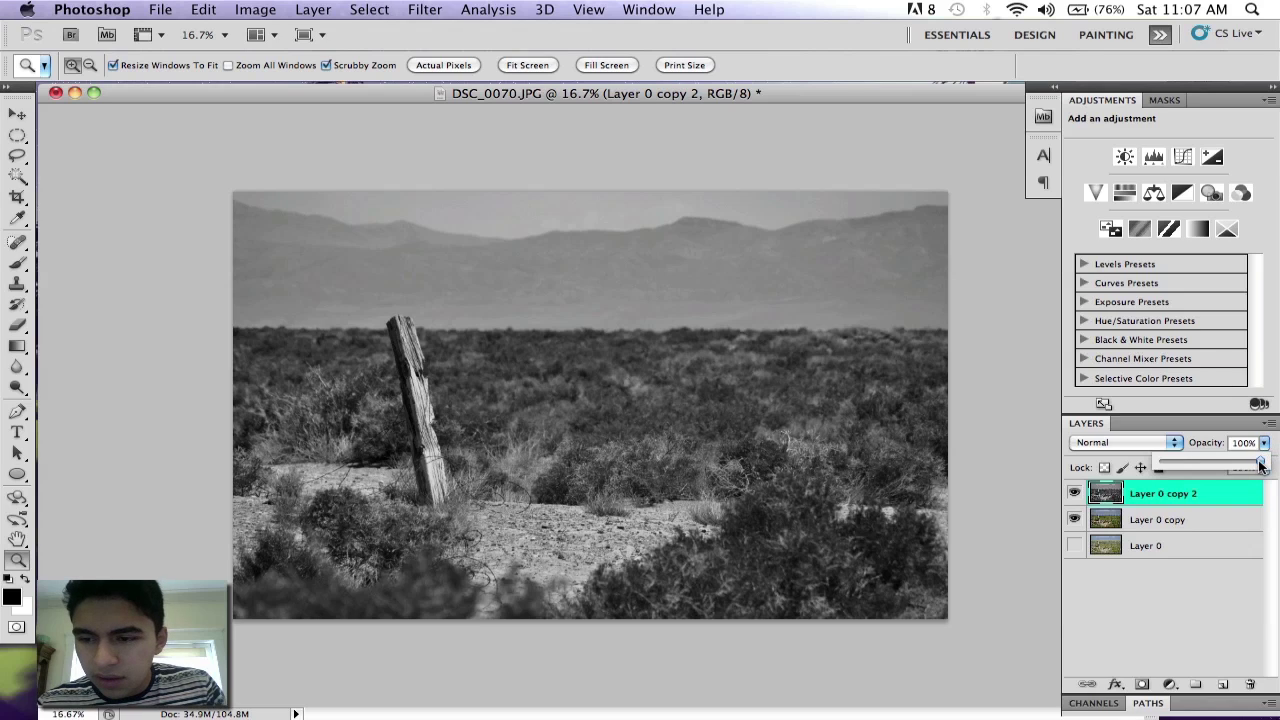
left_click_drag(1261, 466, 1212, 466)
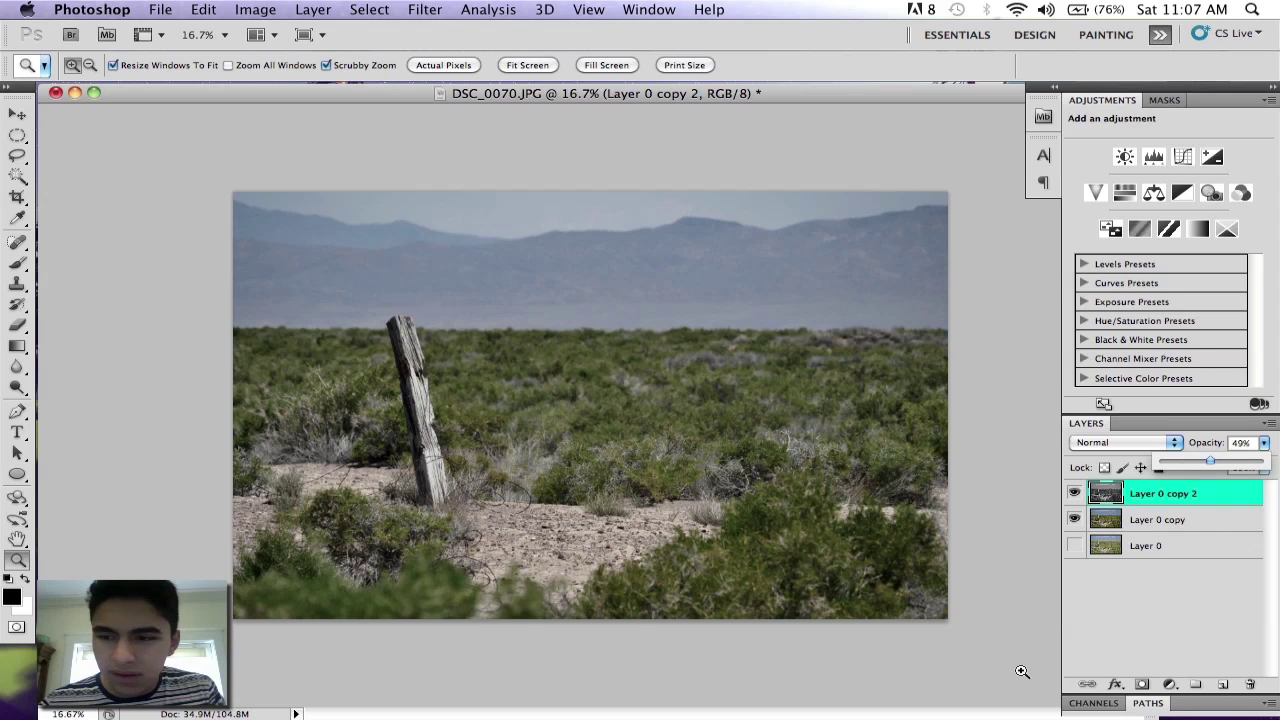
left_click(1175, 642)
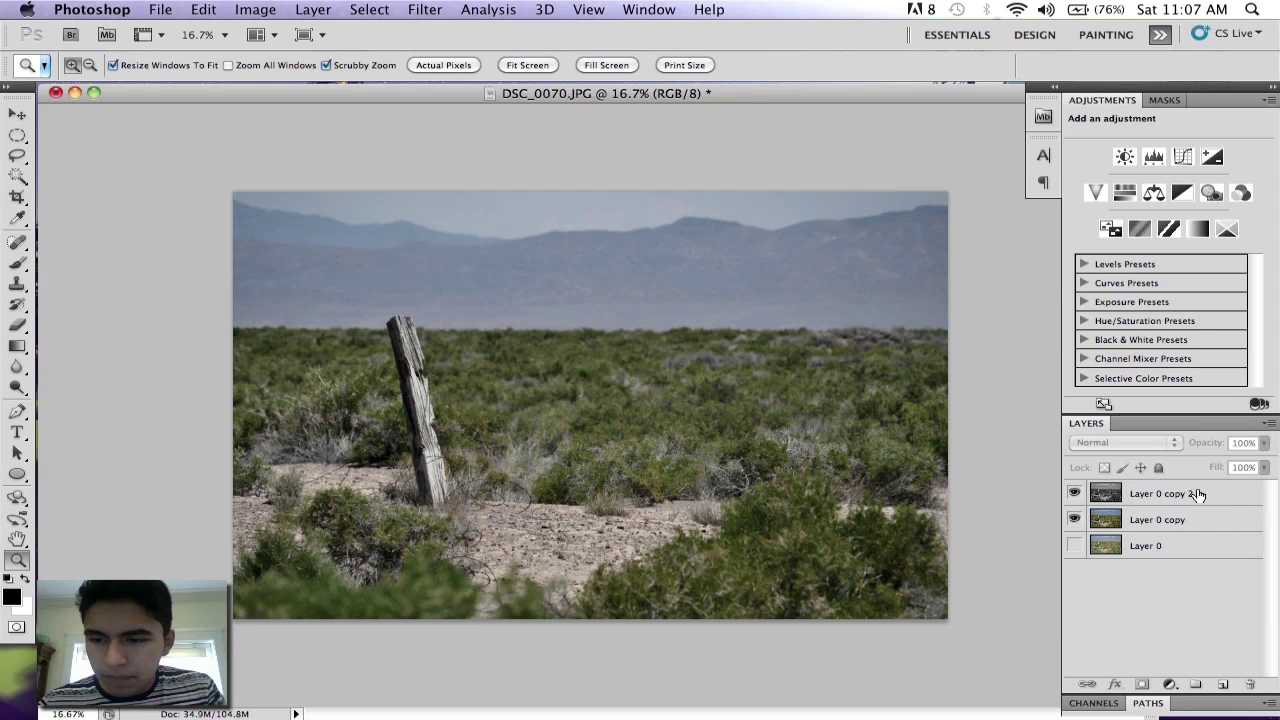
Add a Gradient Map adjustment layer using the Violet, Orange preset.
left_click(1197, 238)
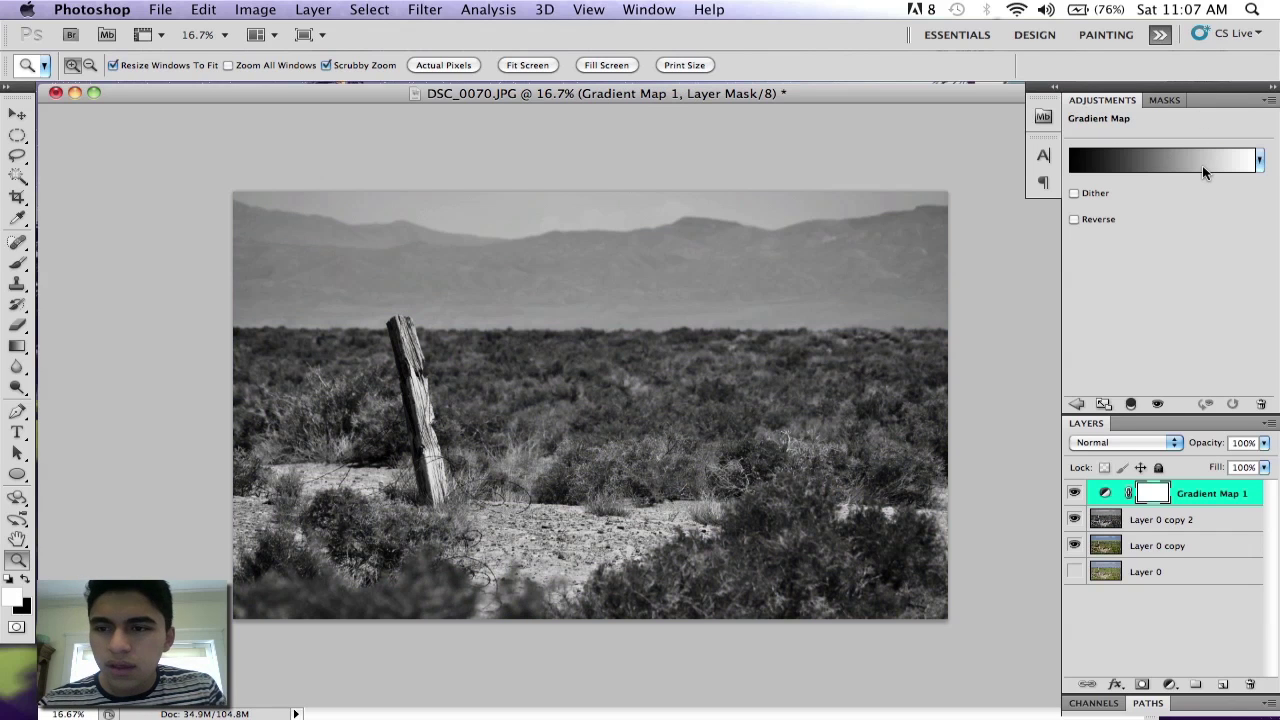
left_click(1203, 170)
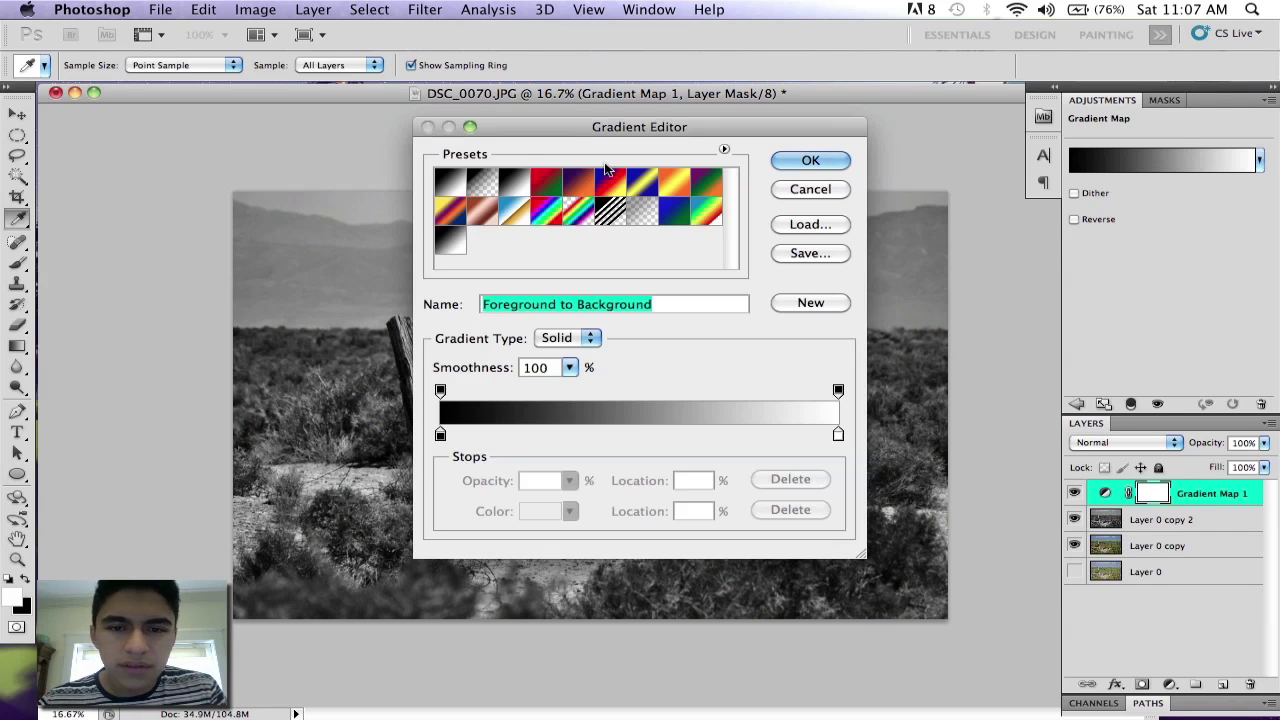
left_click(580, 183)
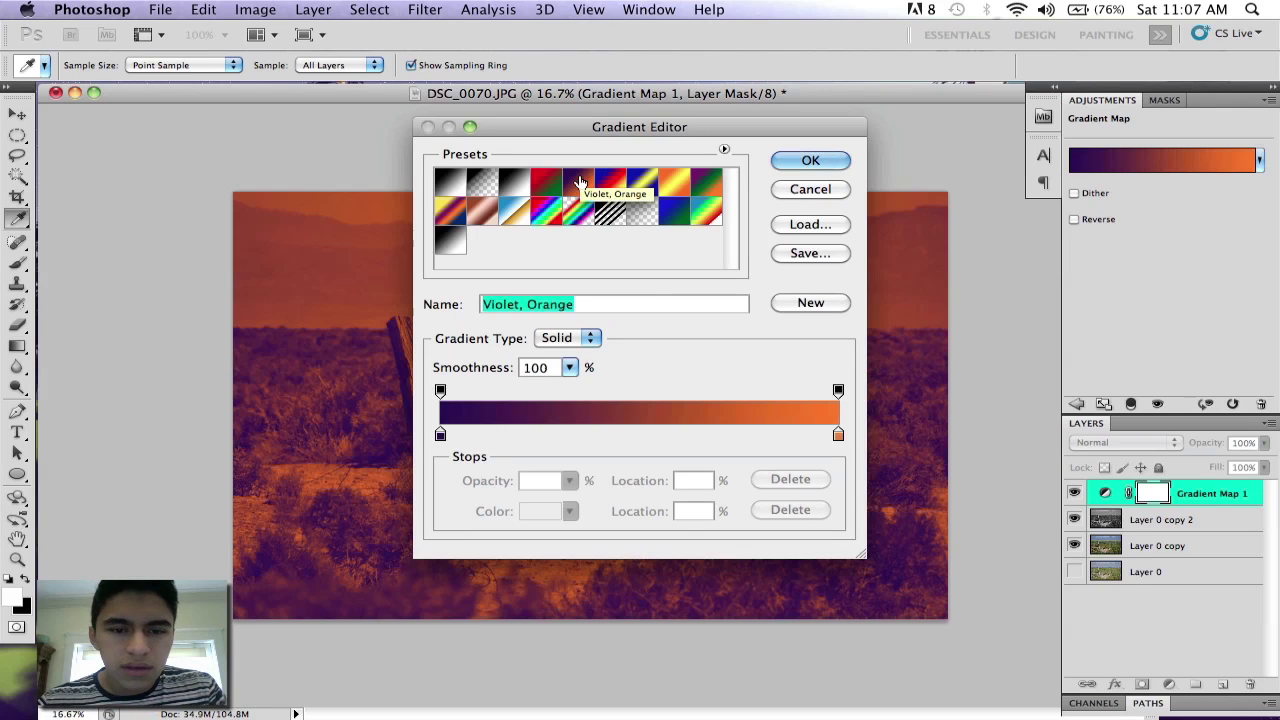
left_click(821, 159)
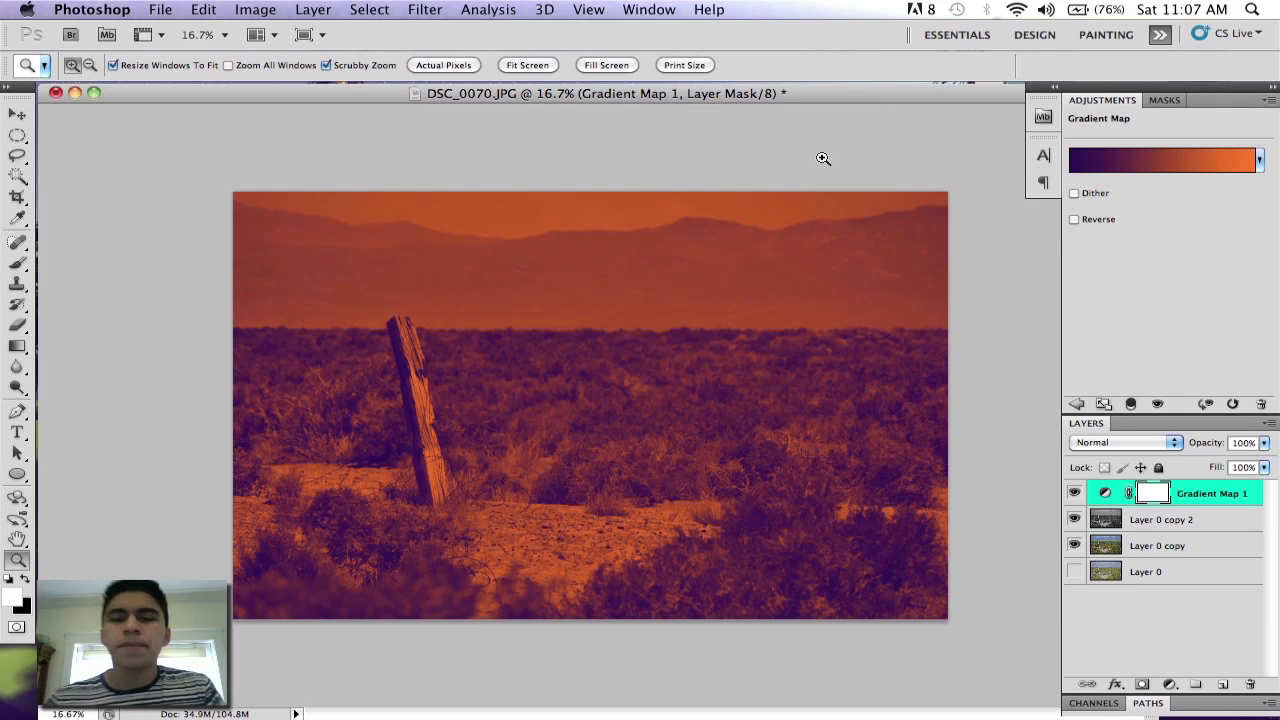
Set Gradient Map 1 to Soft Light blending at 61% opacity.
left_click(1176, 443)
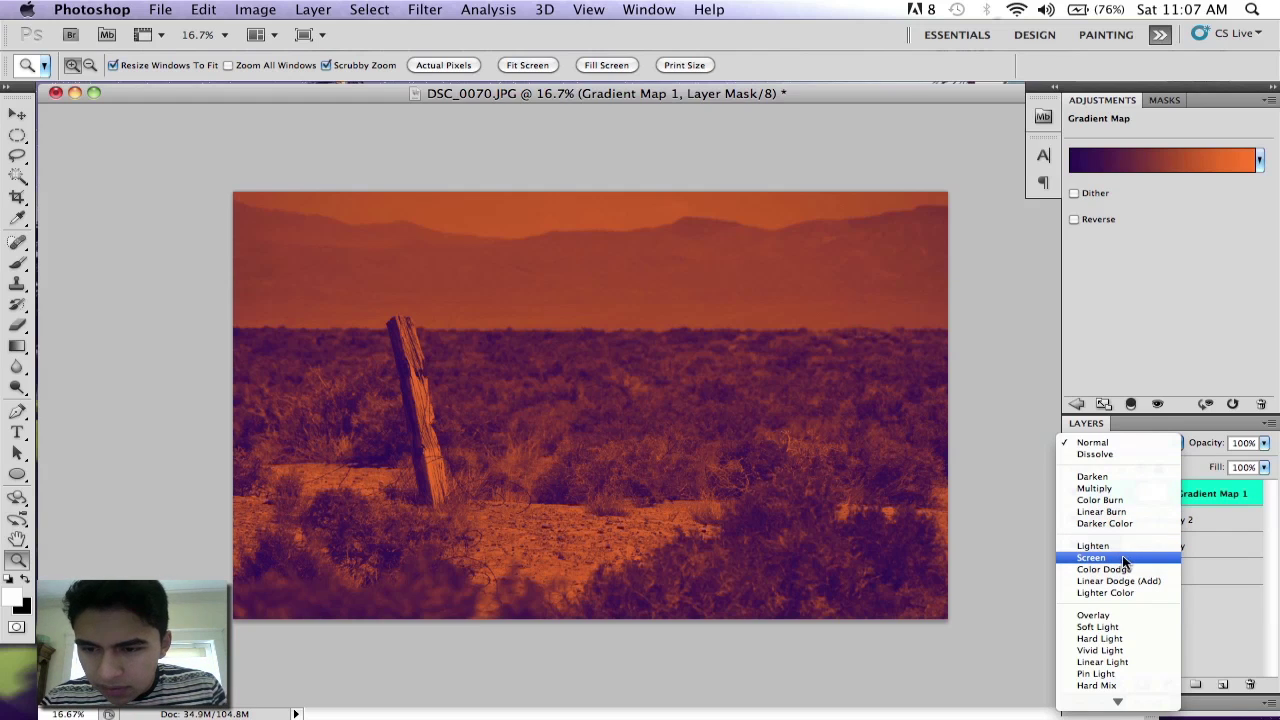
left_click(1133, 627)
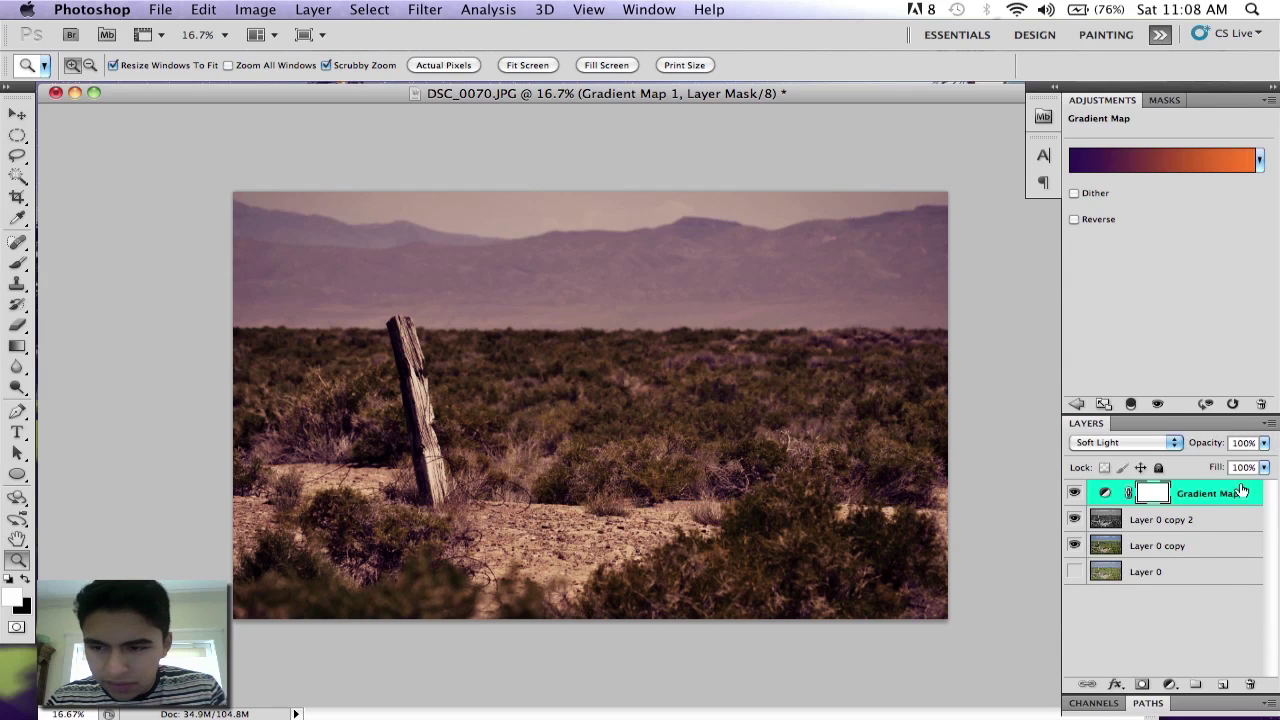
left_click(1265, 445)
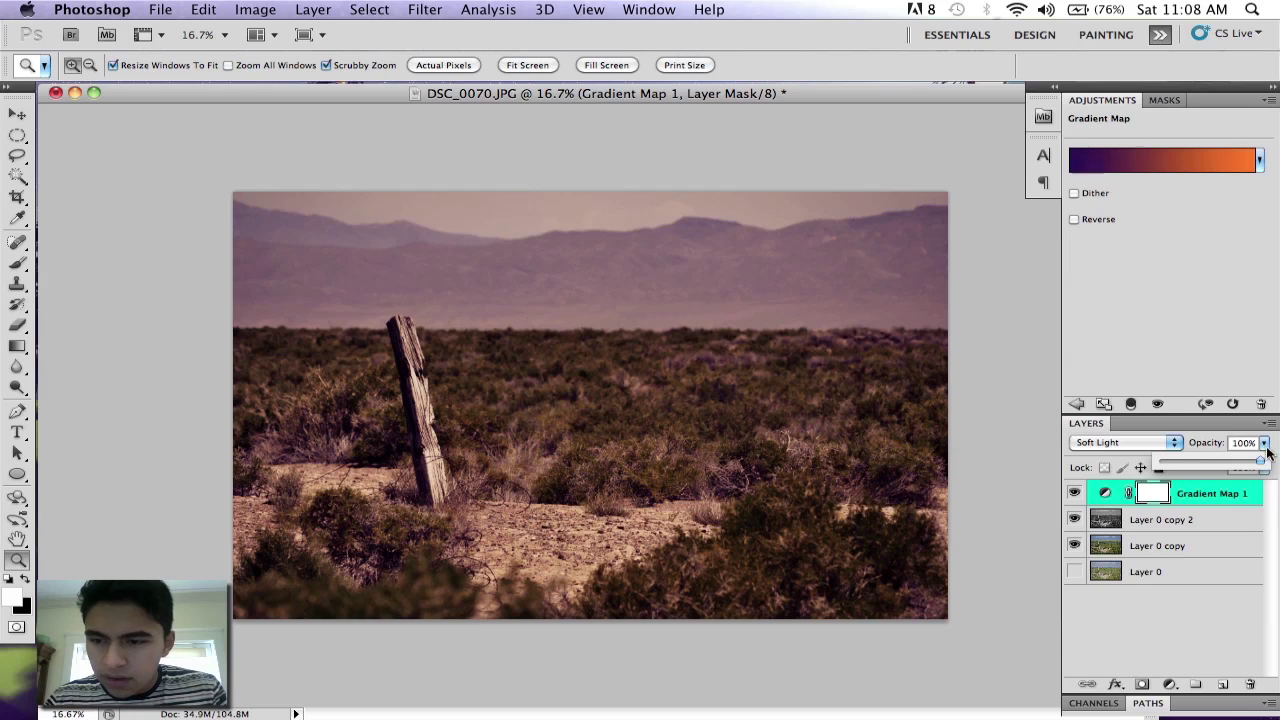
left_click_drag(1260, 467, 1241, 467)
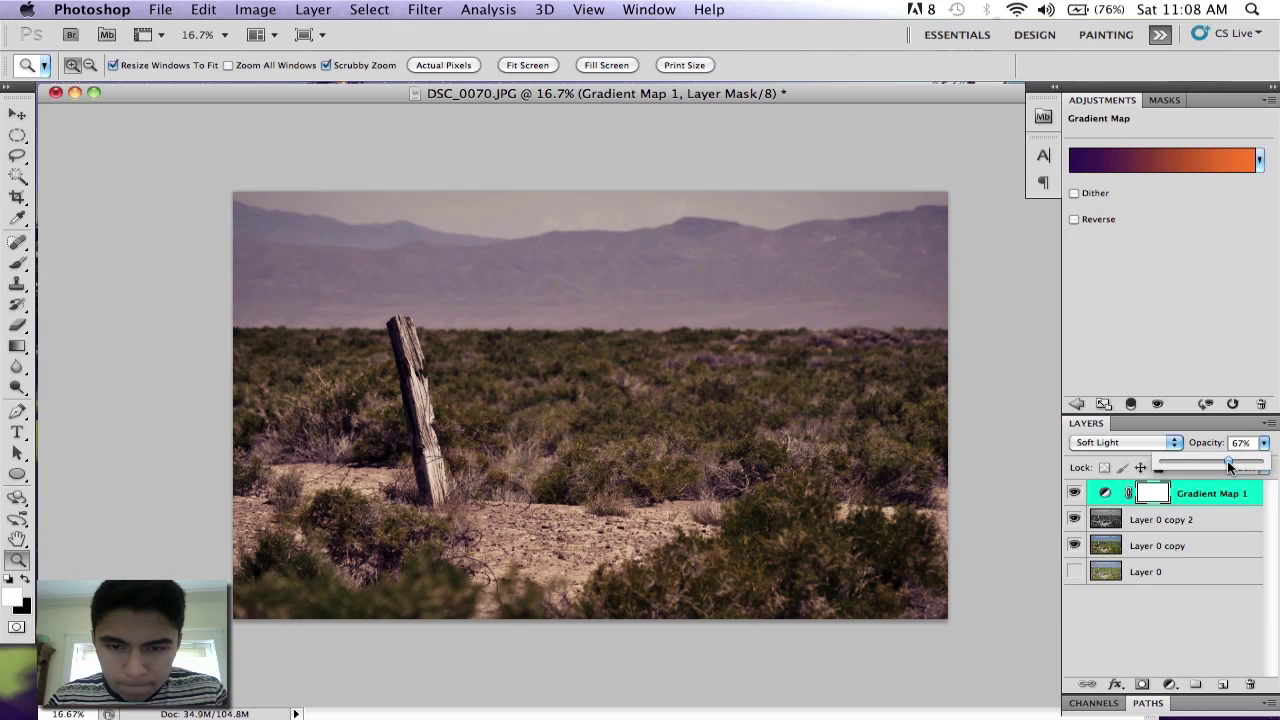
left_click_drag(1228, 462, 1223, 462)
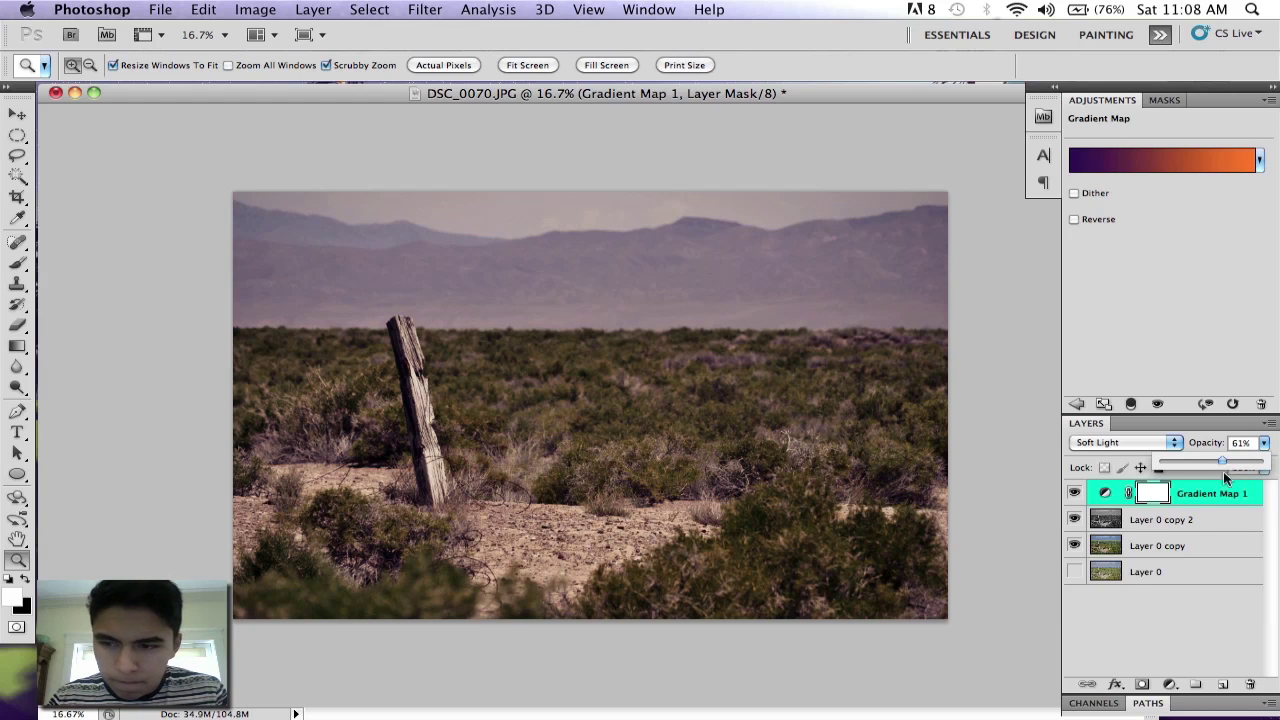
left_click(1197, 630)
left_click(1227, 500)
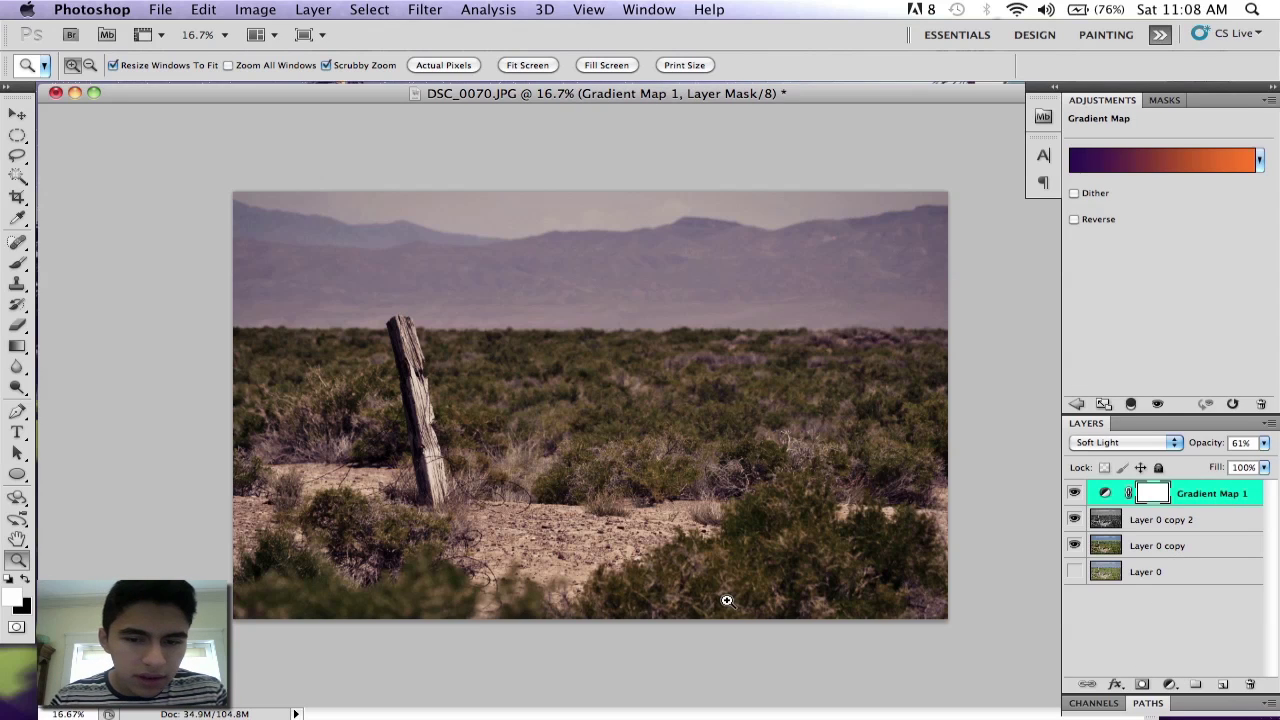
Choose the Gradient tool in radial mode with the foreground-to-background preset.
left_click(18, 346)
left_click(18, 346)
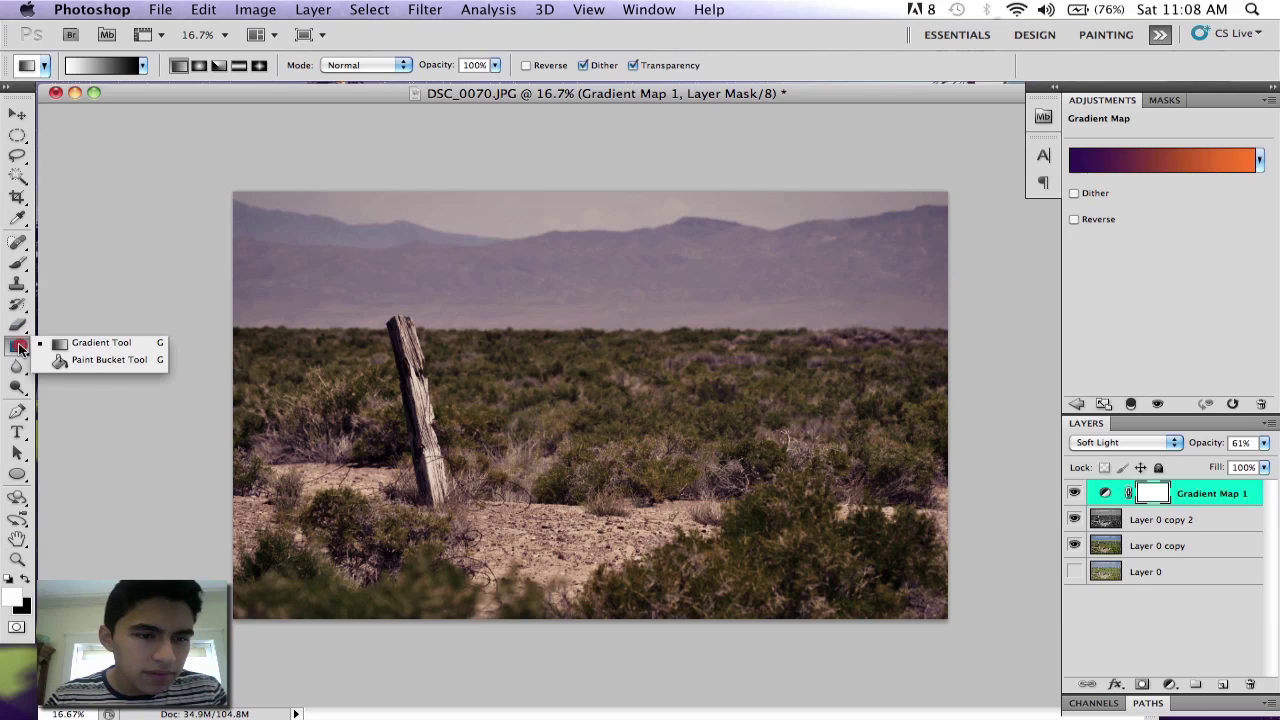
left_click(95, 343)
left_click(198, 66)
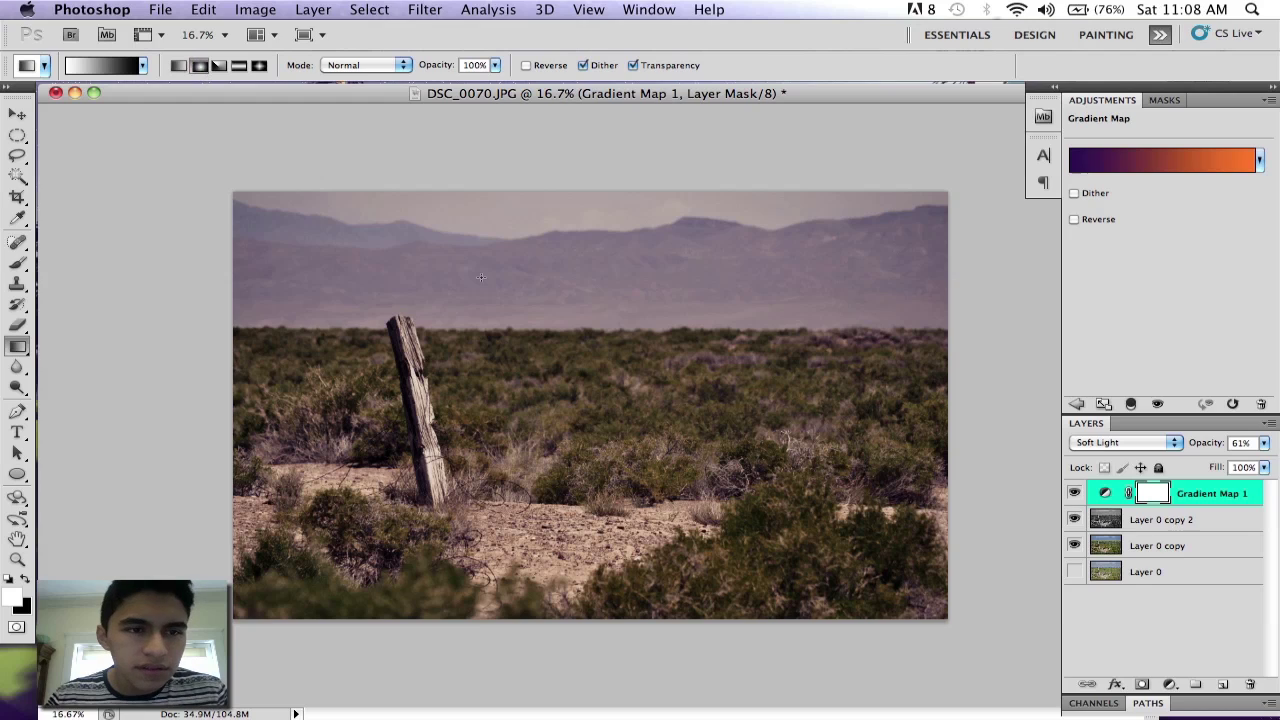
left_click(143, 65)
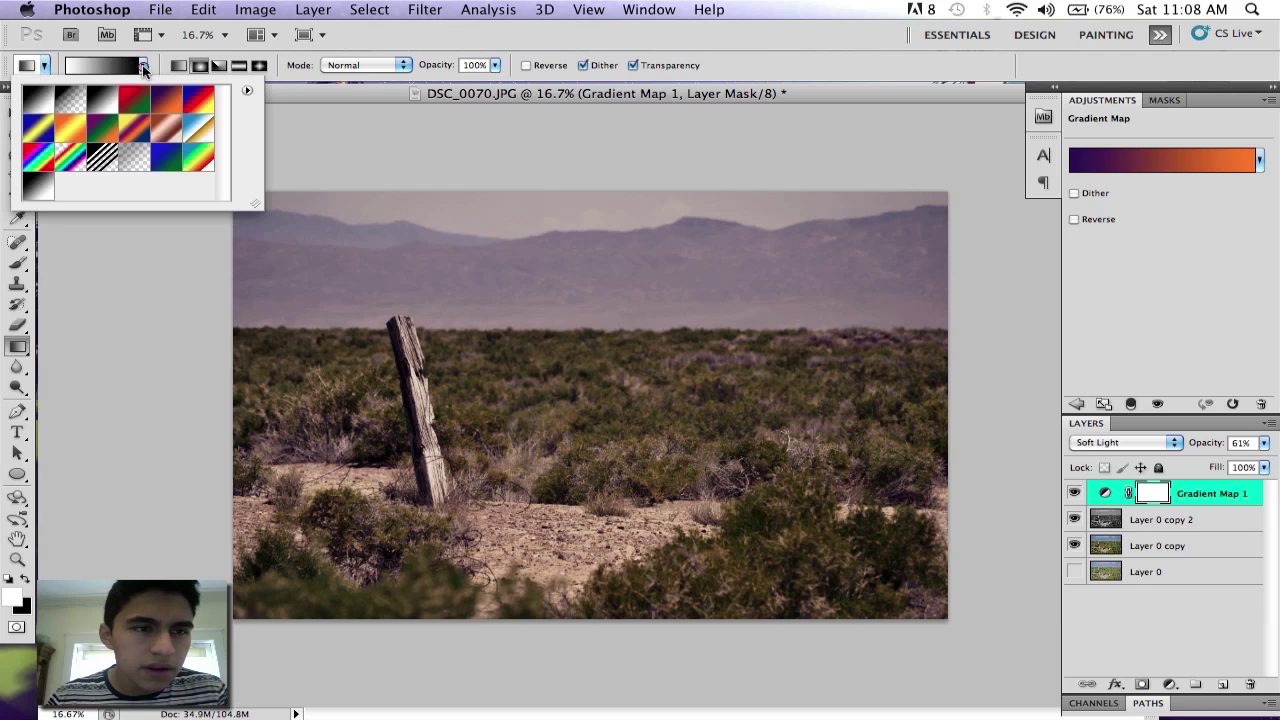
double_click(36, 98)
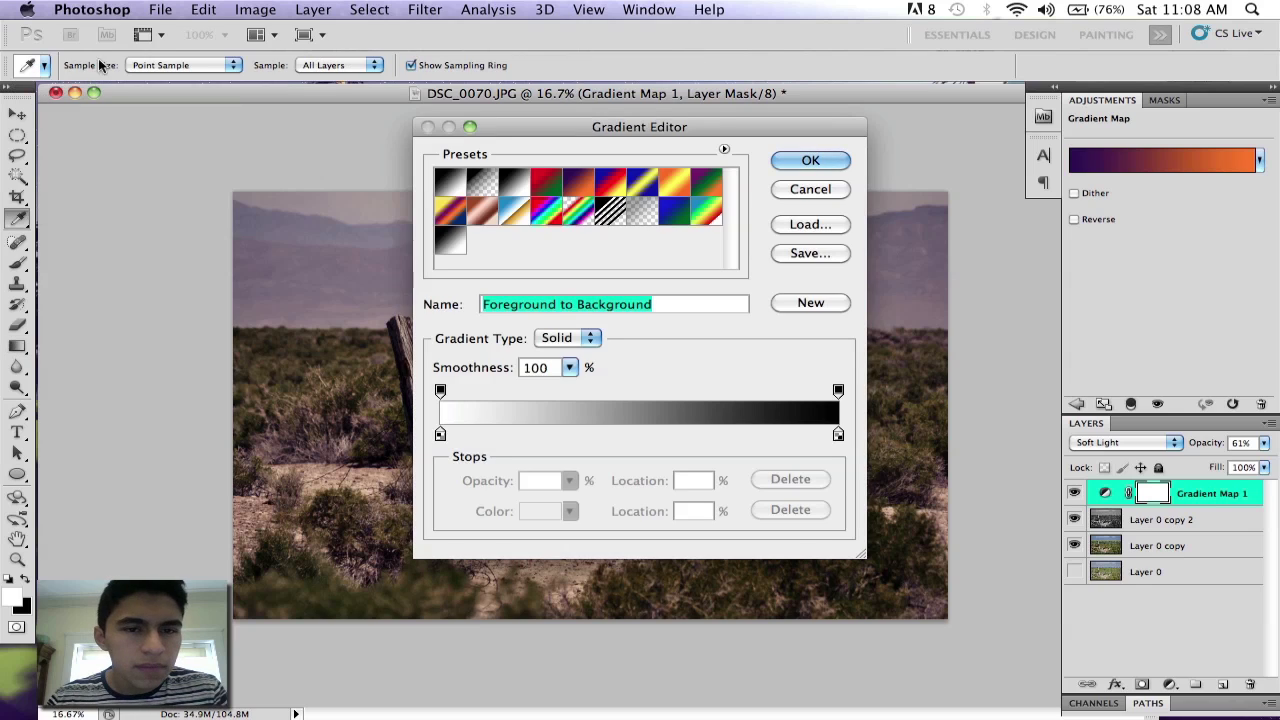
left_click(803, 165)
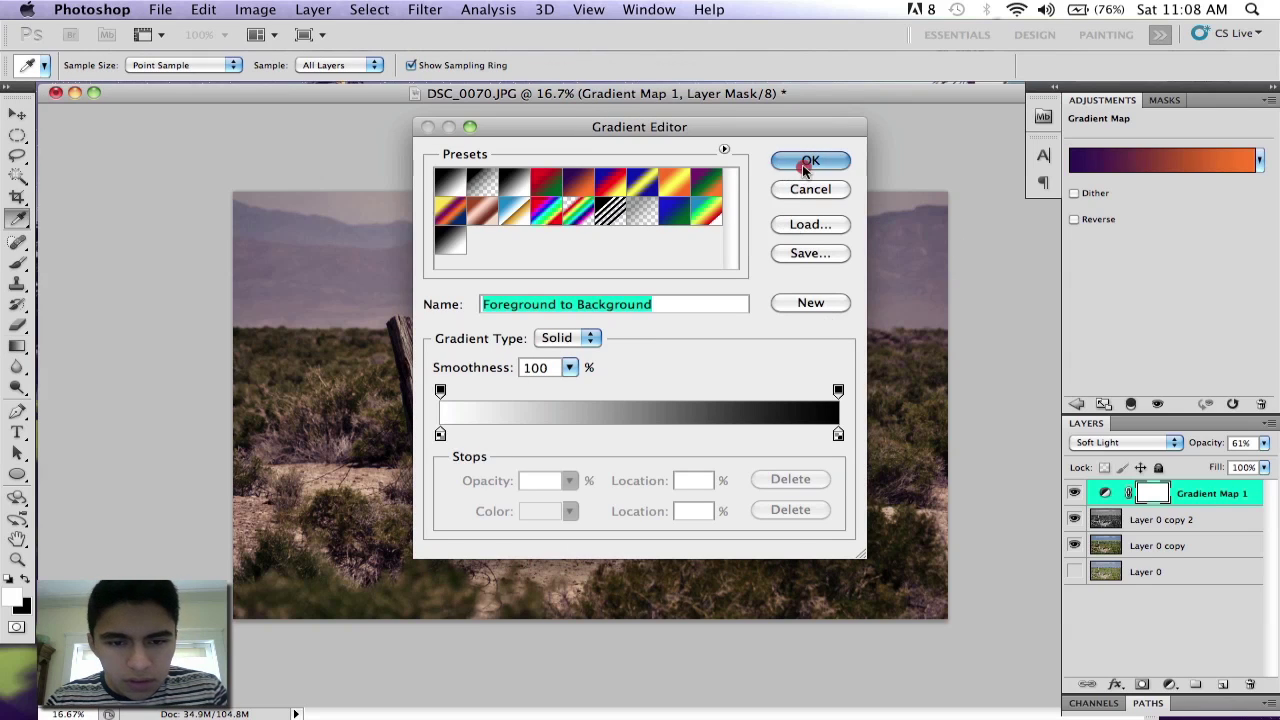
Add empty Layer 1 above Gradient Map 1, then draw and undo a horizontal test gradient.
left_click(1221, 686)
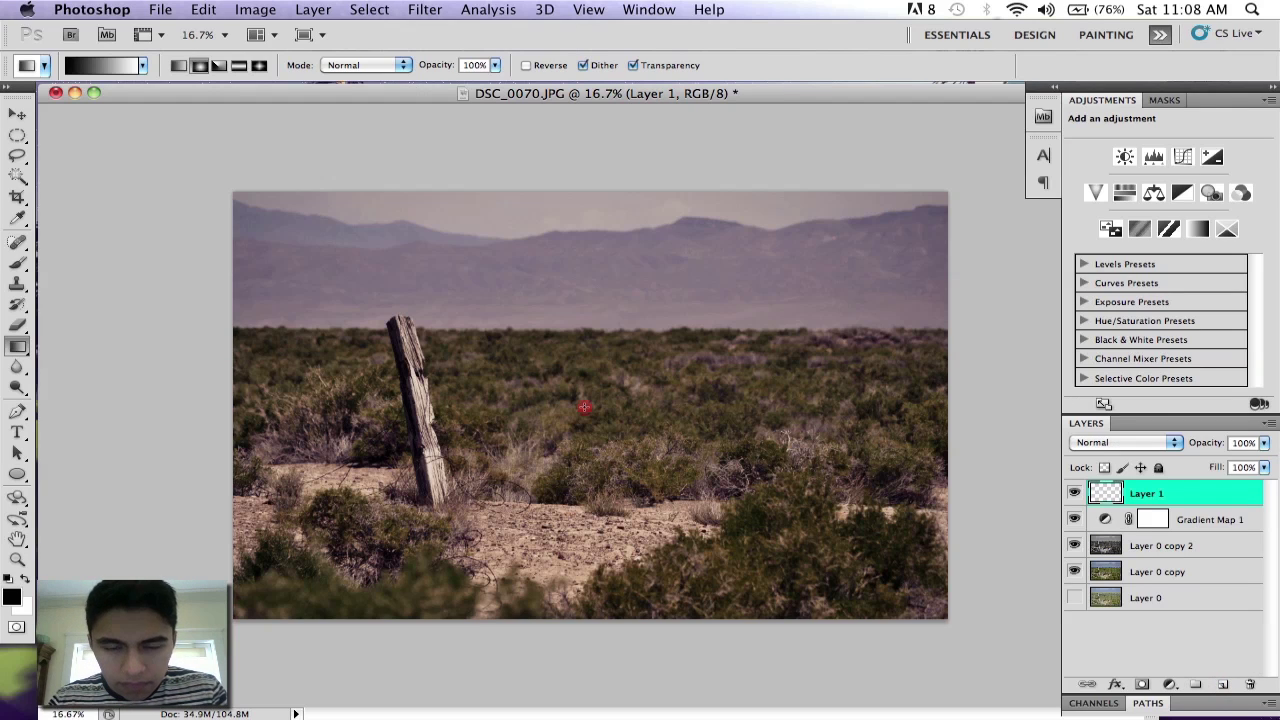
left_click_drag(584, 406, 936, 387)
key("shift")
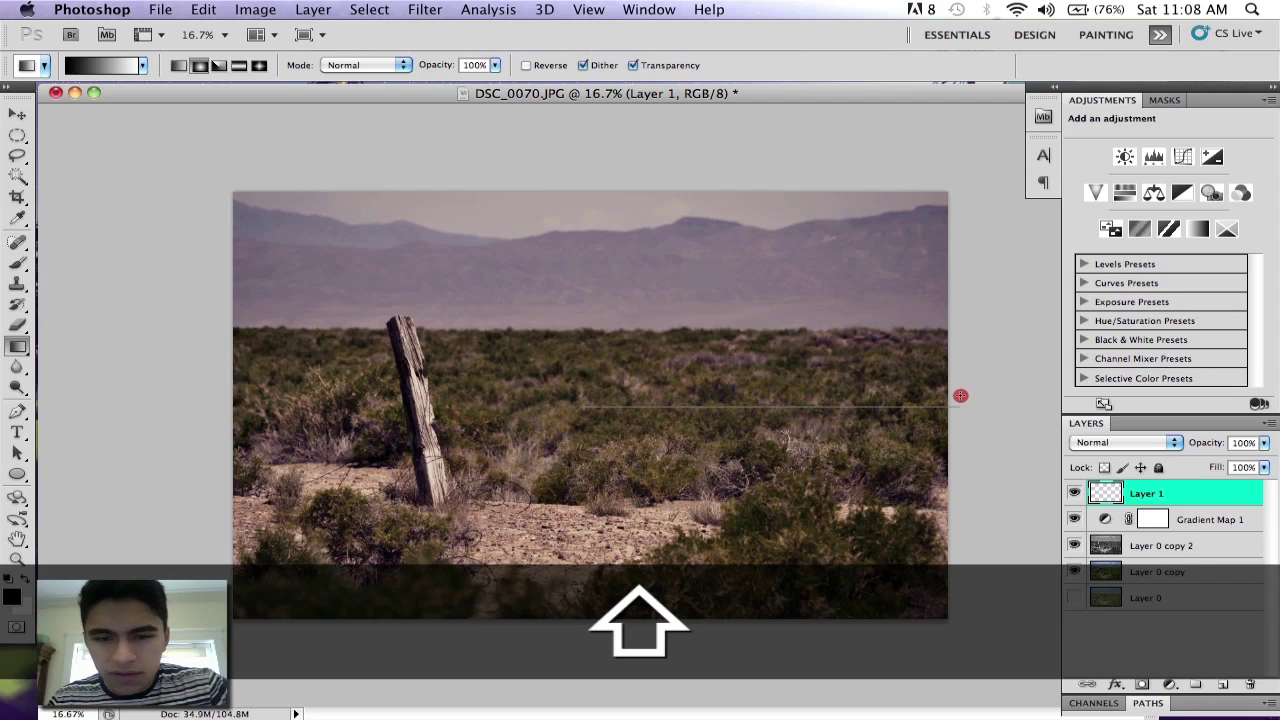
left_click_drag(960, 396, 960, 397)
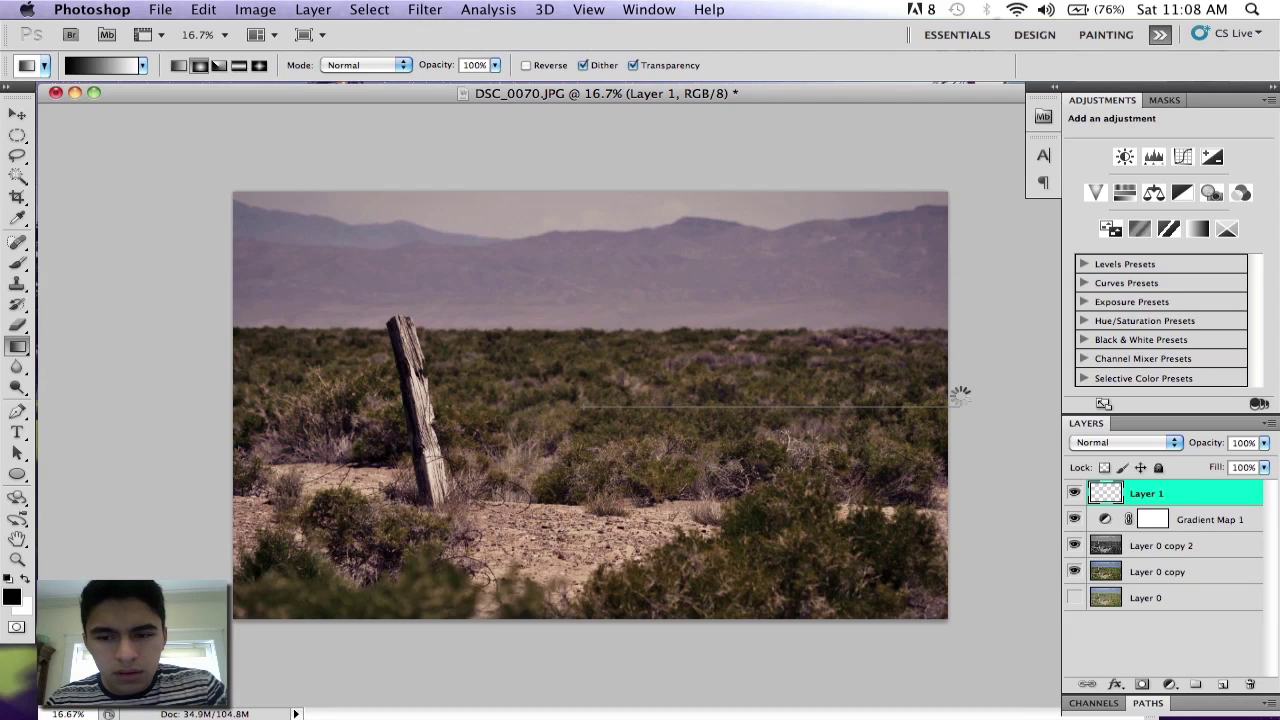
key("super+z")
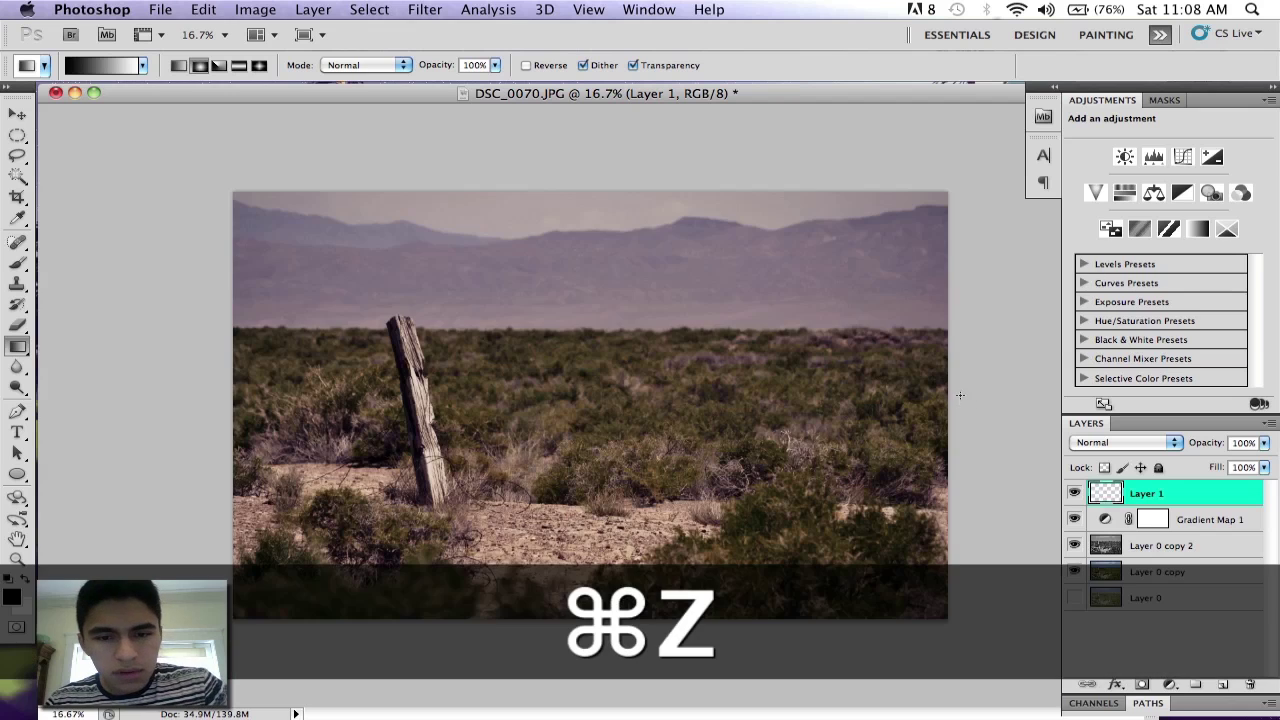
Edit the Black, White preset into a white-to-black gradient with white at the left.
left_click(127, 70)
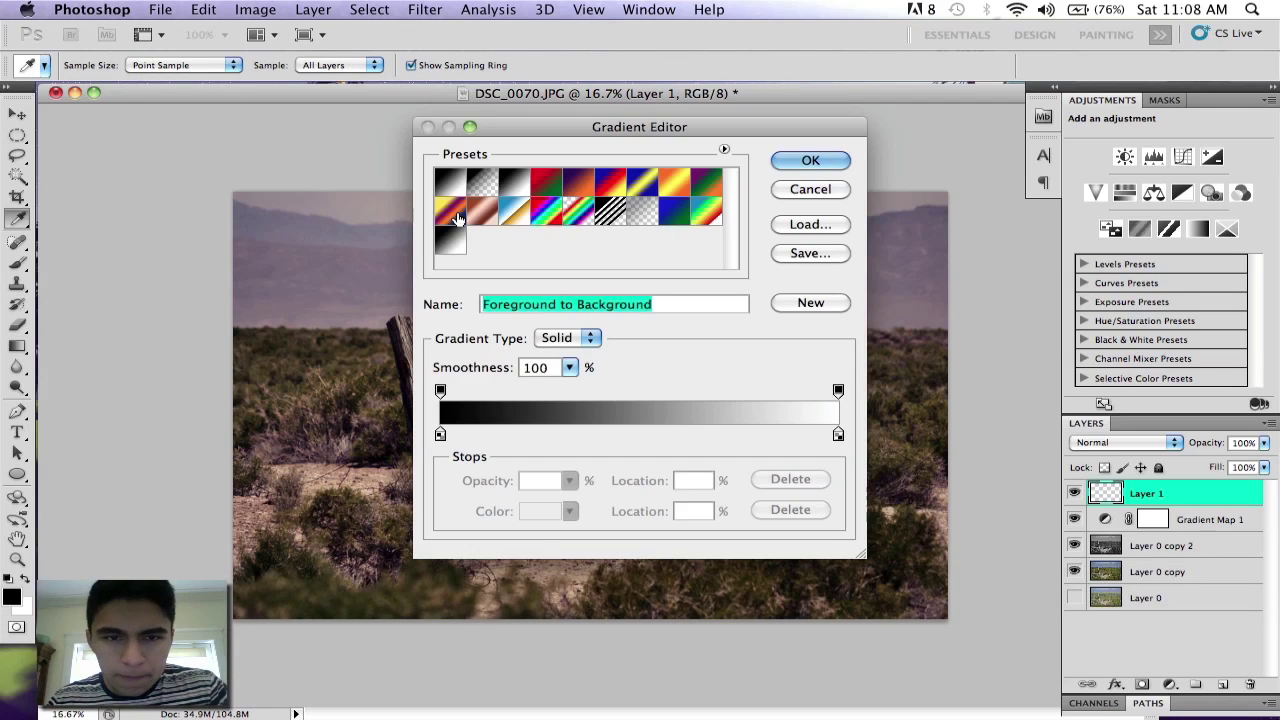
left_click(511, 188)
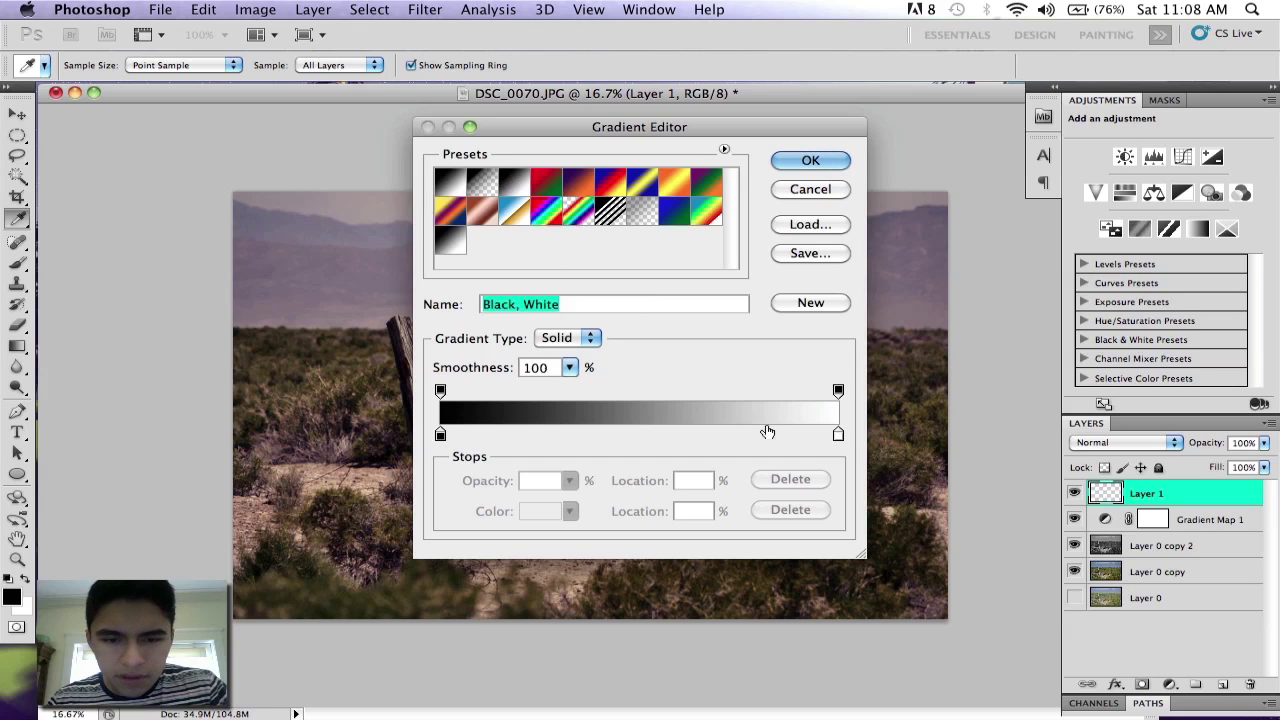
left_click_drag(838, 437, 912, 430)
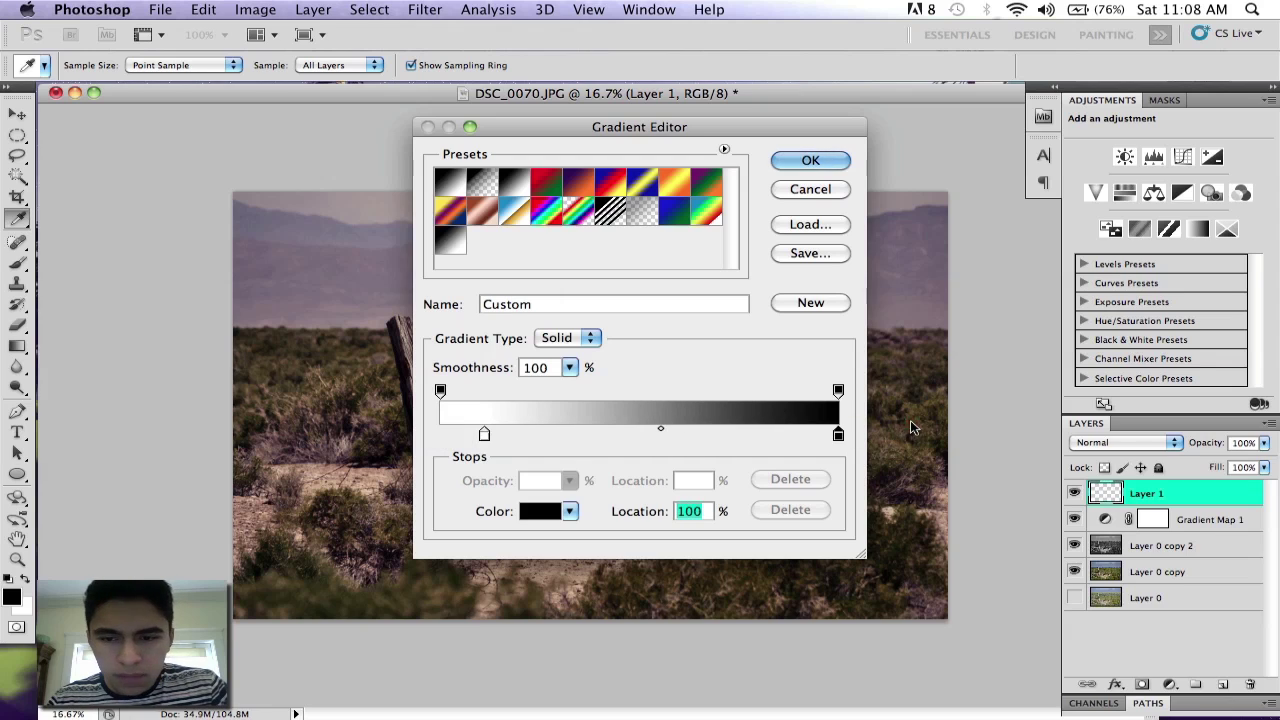
left_click_drag(483, 435, 438, 435)
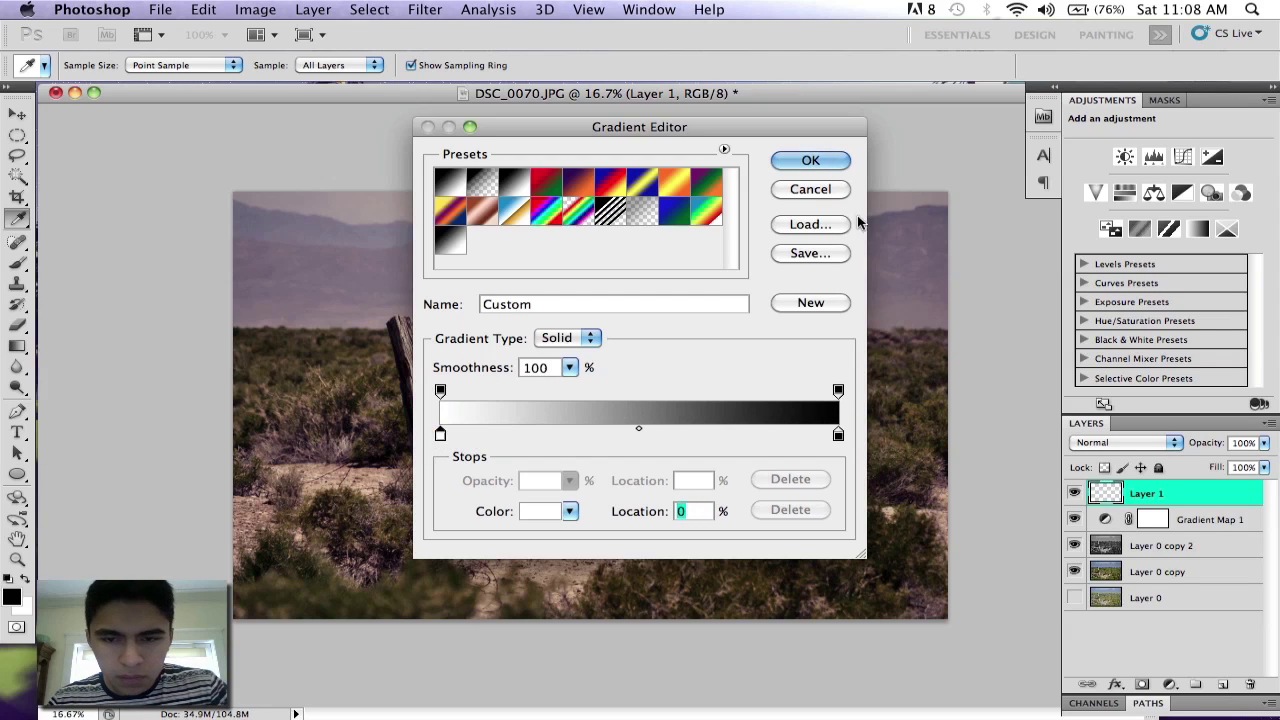
left_click(810, 161)
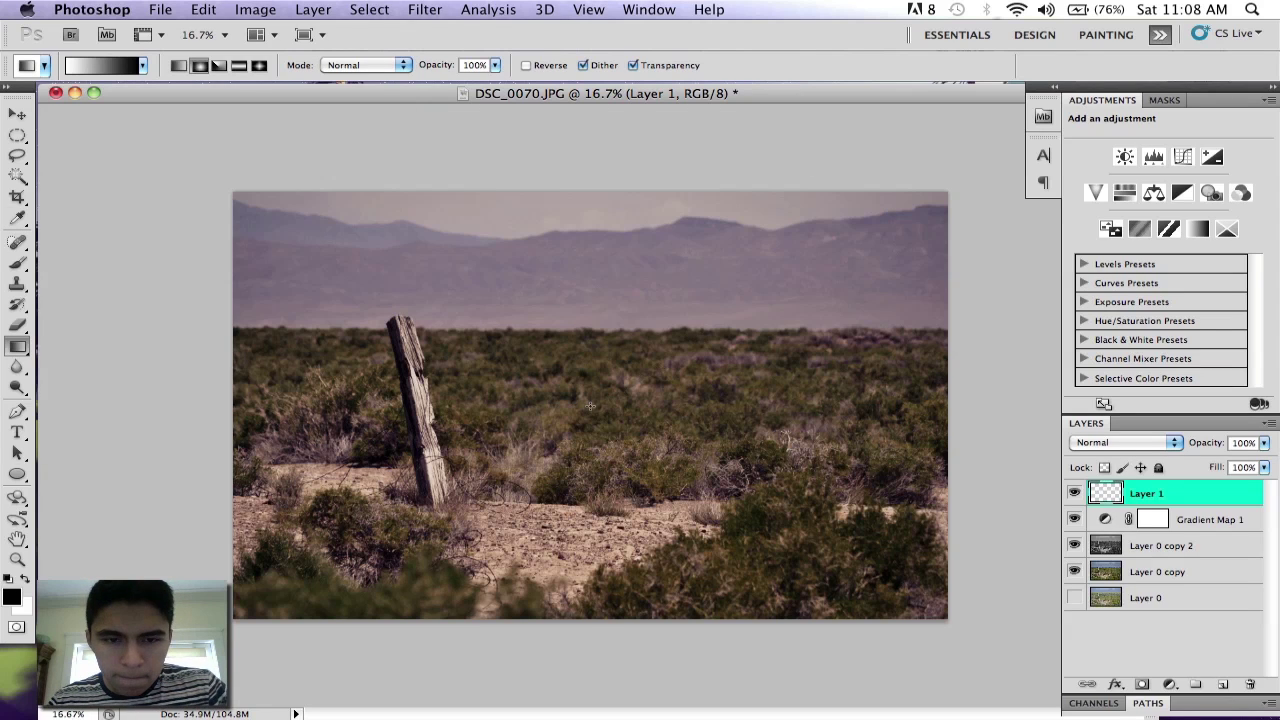
Draw a radial gradient from the photo centre outward and set its layer to Overlay.
left_click_drag(588, 408, 922, 381)
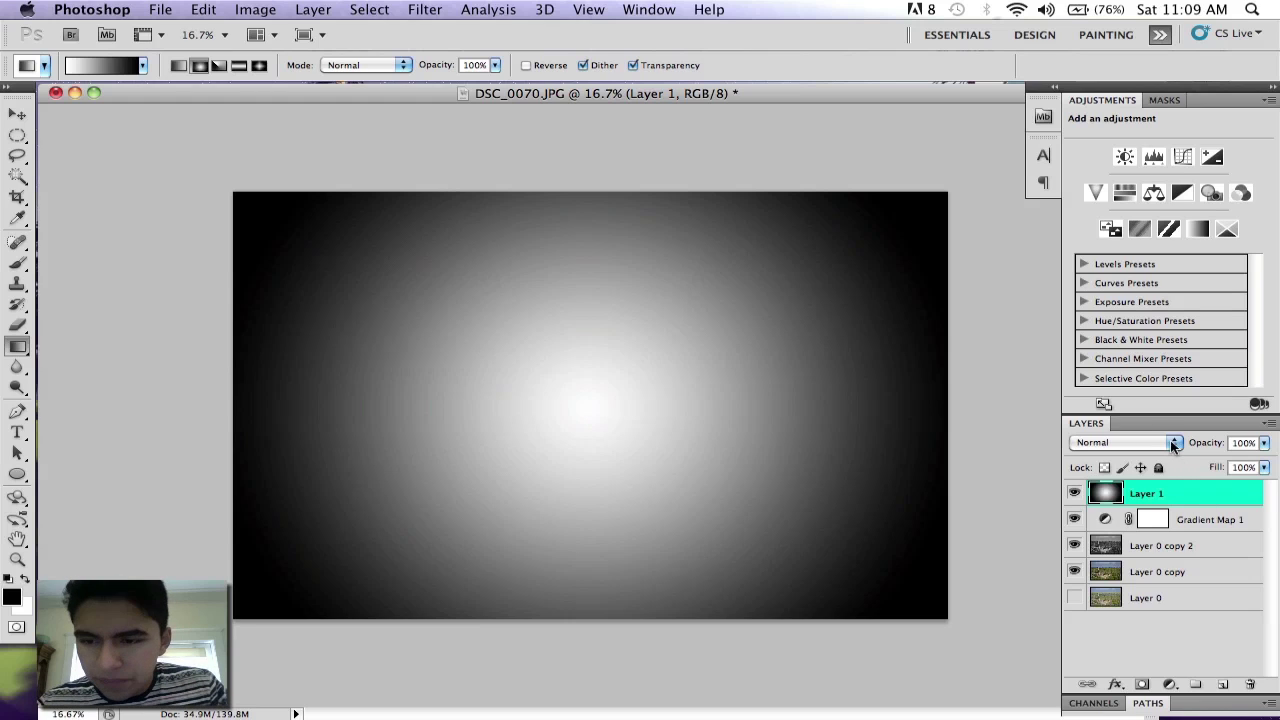
left_click(1176, 444)
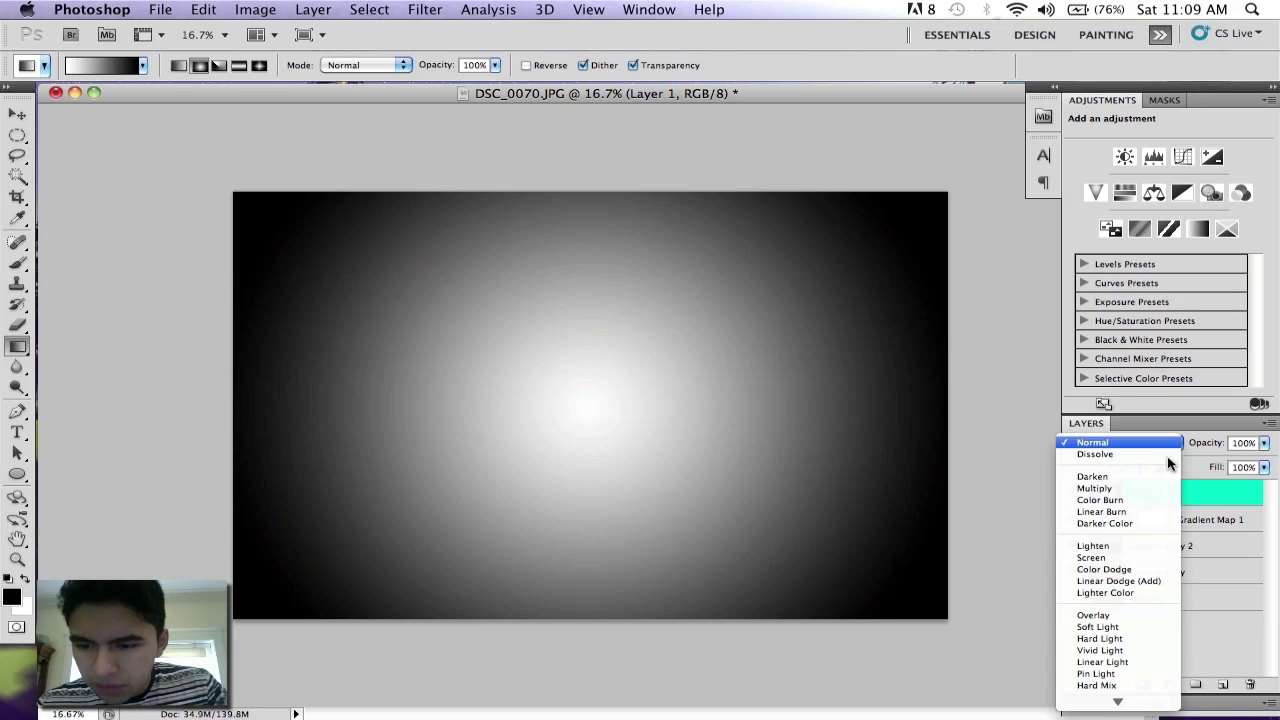
left_click(1145, 621)
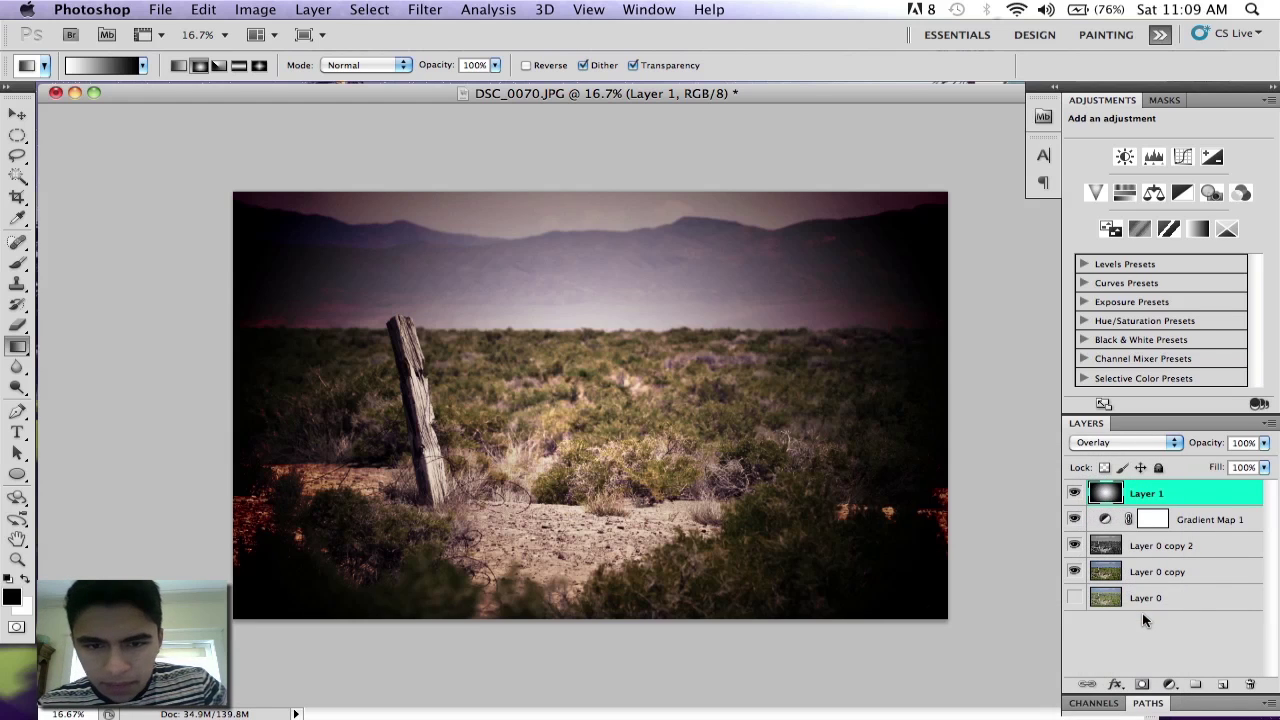
Erase the vignette's centre over the sky and horizon with a large 800+ eraser brush.
left_click(17, 325)
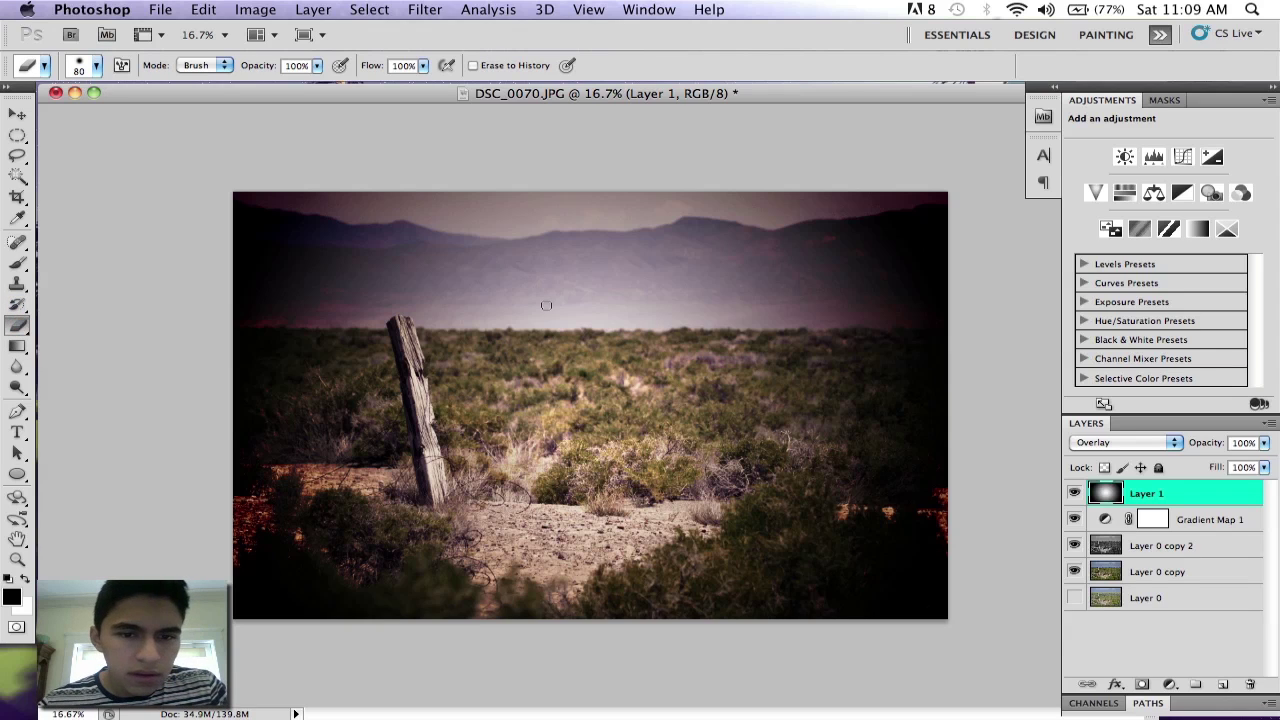
key("bracketright")
key("bracketright")
key("bracketright")
key("bracketright")
key("bracketright")
key("bracketright")
key("bracketright")
key("bracketright")
key("bracketright")
key("bracketright")
key("bracketright")
key("bracketright")
key("bracketright")
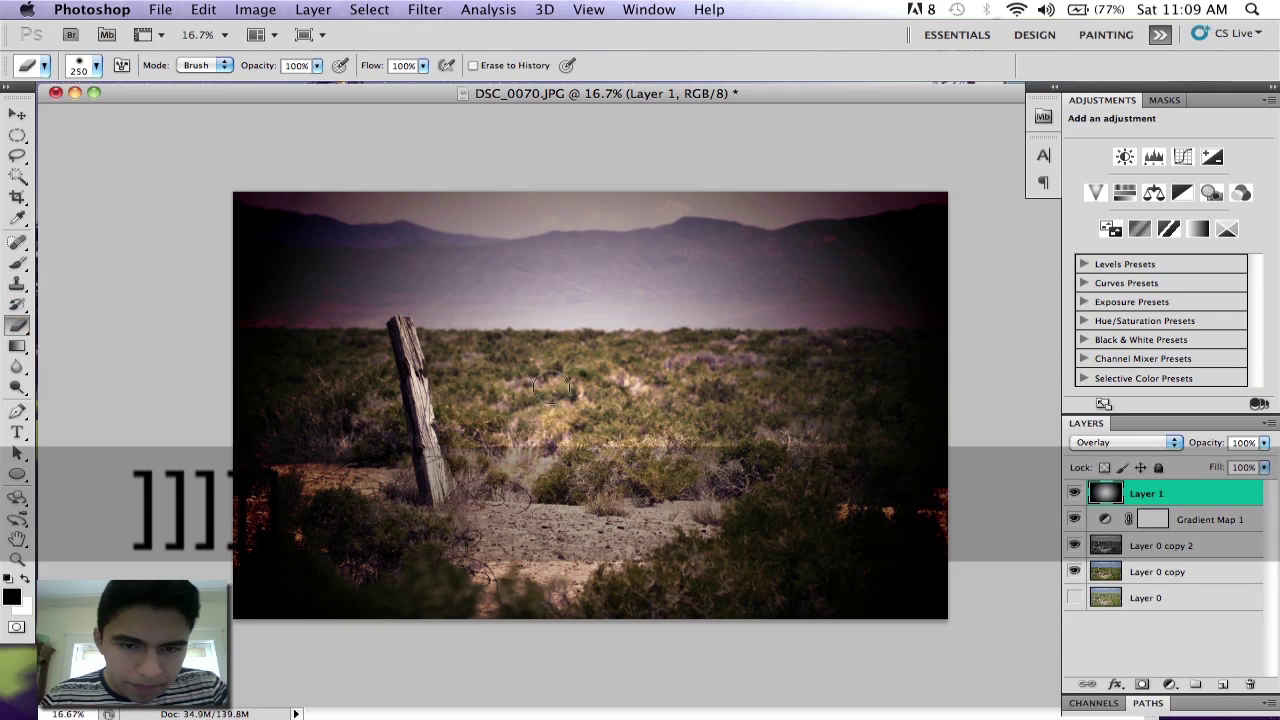
key("bracketright")
key("bracketright")
key("bracketright")
key("bracketright")
key("bracketright")
key("bracketright")
key("bracketright")
key("bracketright")
key("bracketright")
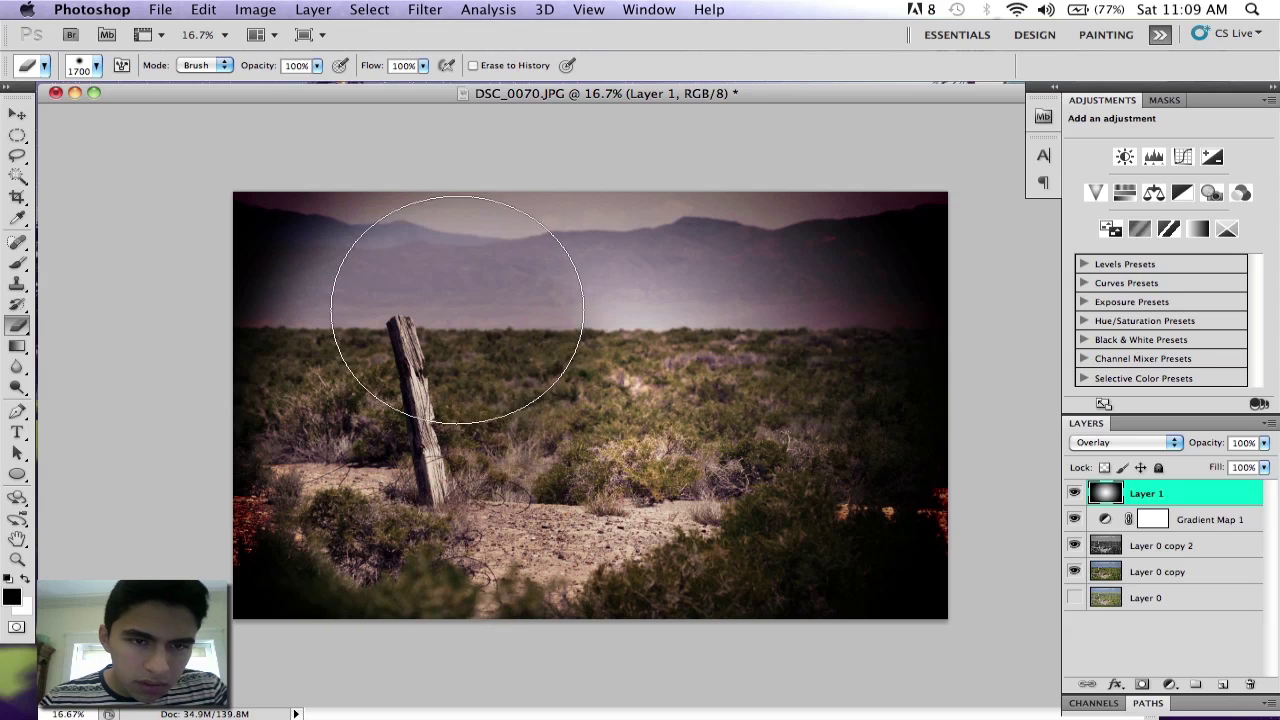
mouse_move(657, 357)
left_mouse_down()
mouse_move(710, 287)
mouse_move(742, 296)
mouse_move(760, 331)
mouse_move(750, 381)
mouse_move(761, 411)
mouse_move(749, 421)
mouse_move(759, 492)
mouse_move(780, 500)
mouse_move(767, 551)
mouse_move(713, 544)
mouse_move(684, 580)
mouse_move(705, 536)
mouse_move(806, 423)
mouse_move(777, 279)
mouse_move(844, 321)
mouse_move(778, 284)
mouse_move(814, 384)
mouse_move(821, 469)
mouse_move(807, 501)
mouse_move(840, 479)
mouse_move(789, 529)
mouse_move(819, 491)
mouse_move(825, 413)
mouse_move(647, 386)
mouse_move(672, 329)
mouse_move(531, 265)
mouse_move(449, 260)
mouse_move(352, 319)
mouse_move(356, 340)
mouse_move(279, 406)
mouse_move(360, 288)
mouse_move(346, 385)
mouse_move(367, 374)
mouse_move(384, 418)
mouse_move(333, 481)
mouse_move(349, 479)
mouse_move(367, 509)
mouse_move(415, 504)
mouse_move(462, 521)
mouse_move(430, 541)
mouse_move(398, 534)
mouse_move(368, 464)
mouse_move(368, 425)
mouse_move(466, 349)
mouse_move(516, 333)
mouse_move(605, 332)
mouse_move(629, 304)
mouse_move(654, 346)
left_mouse_up()
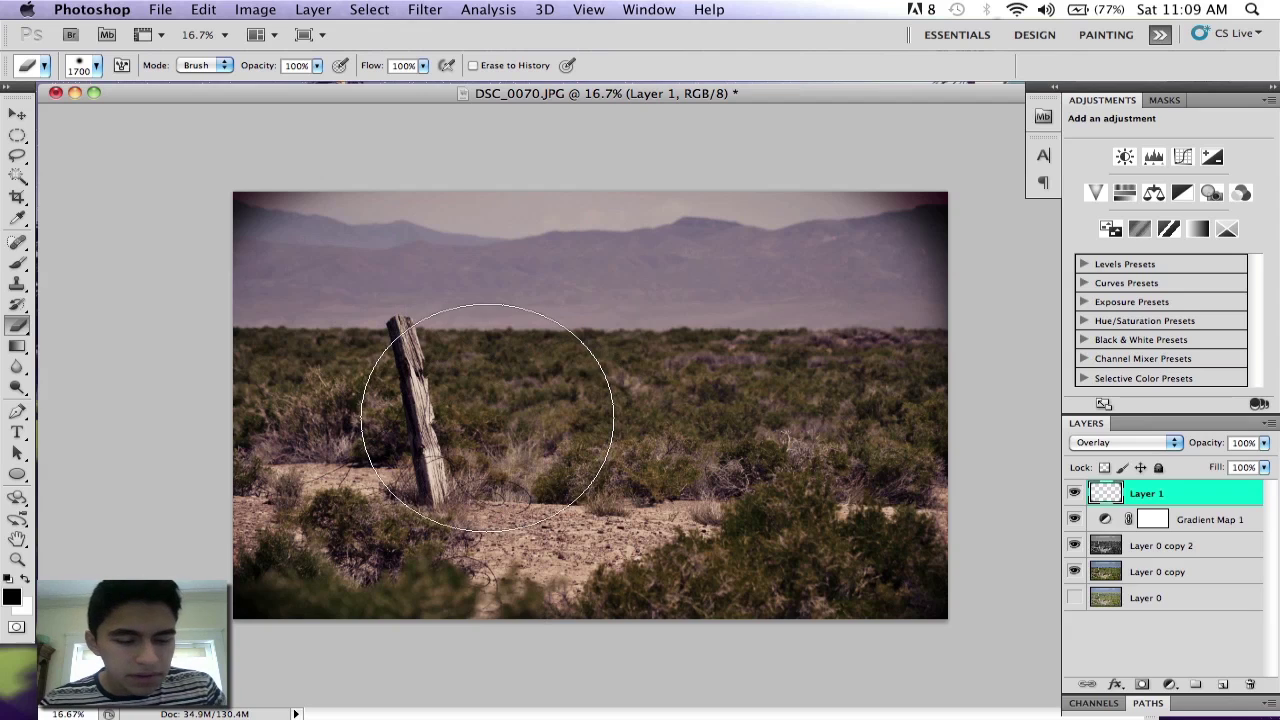
Merge Layer 1 through Layer 0 copy into one layer, then toggle its visibility to compare.
key("v")
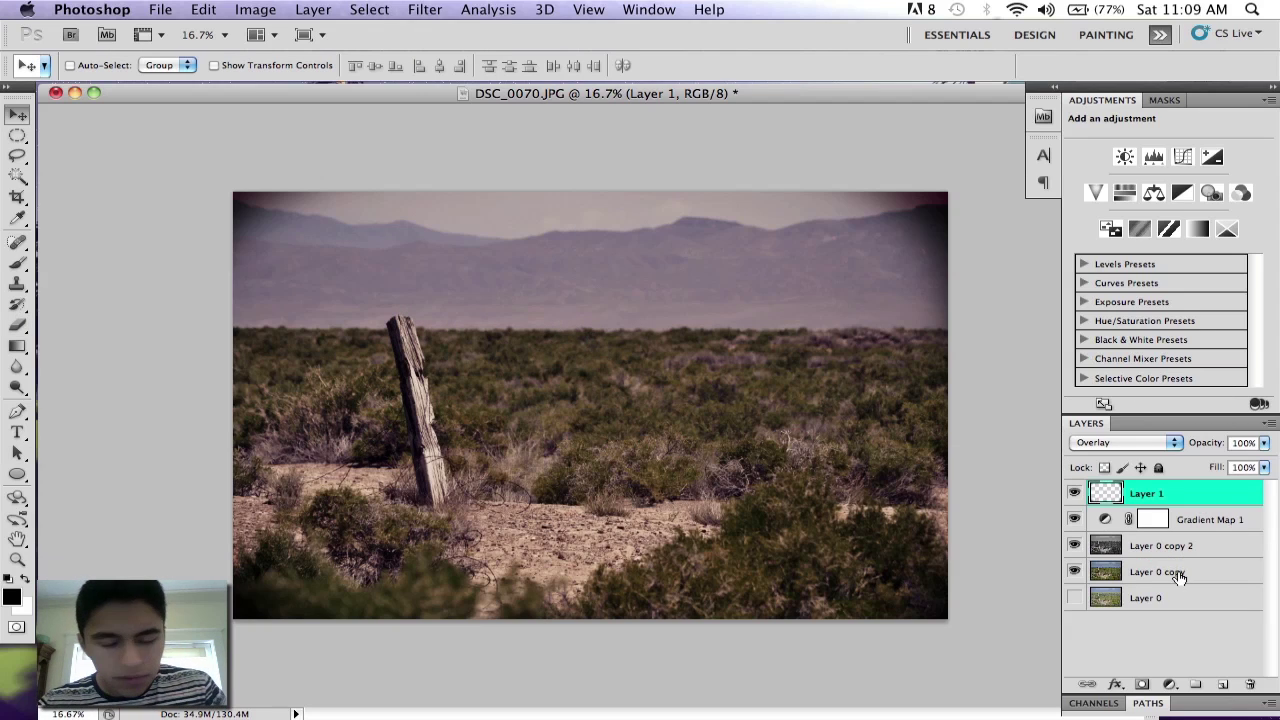
key("shift")
left_click(1180, 578, "shift")
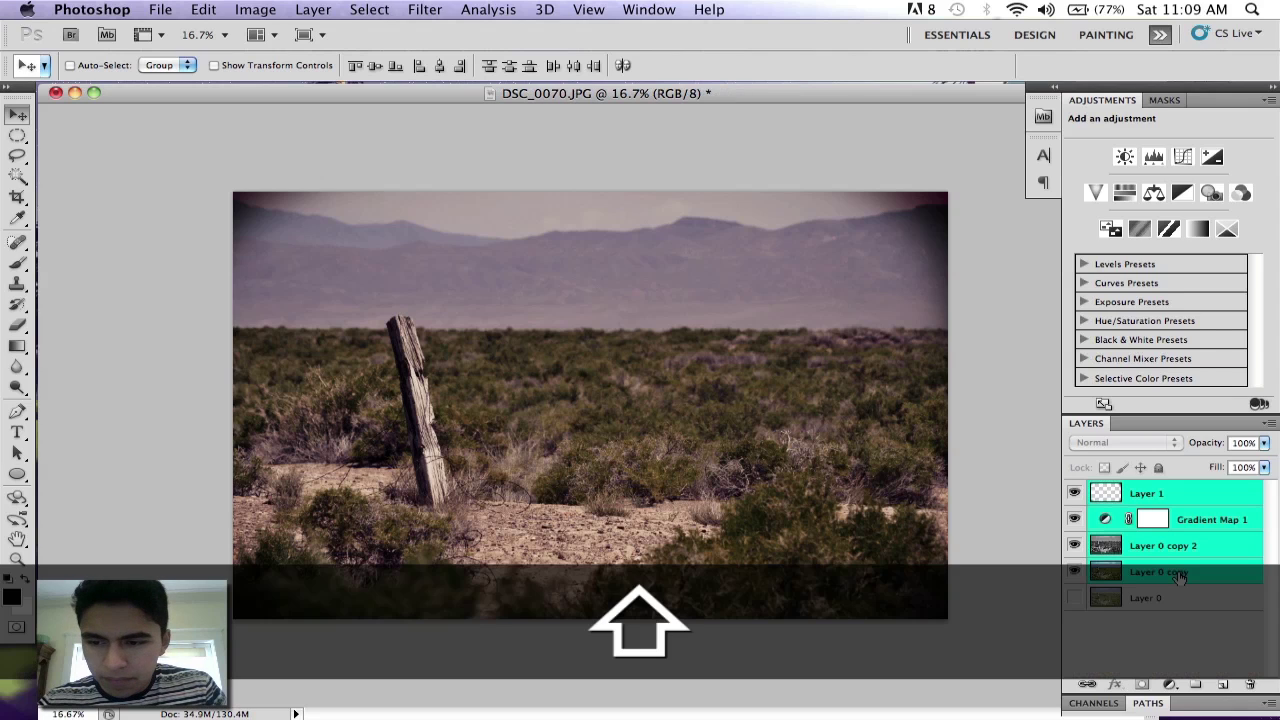
right_click(1208, 492)
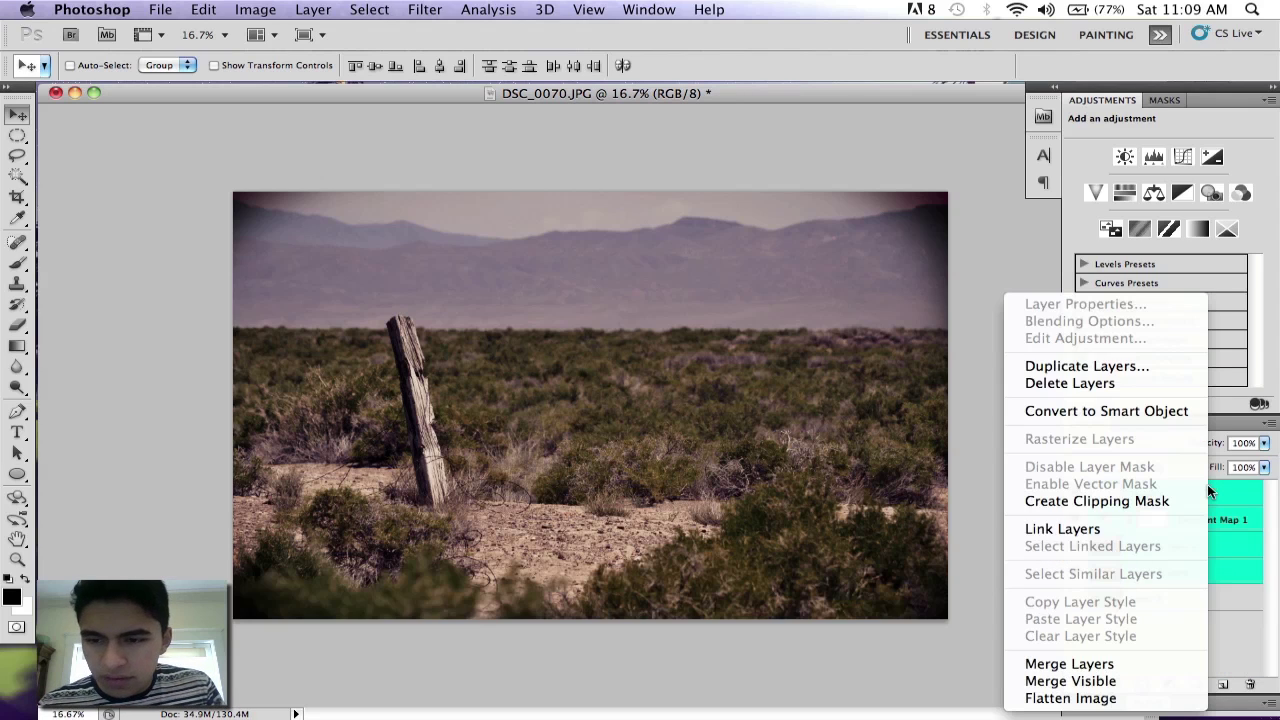
left_click(1106, 666)
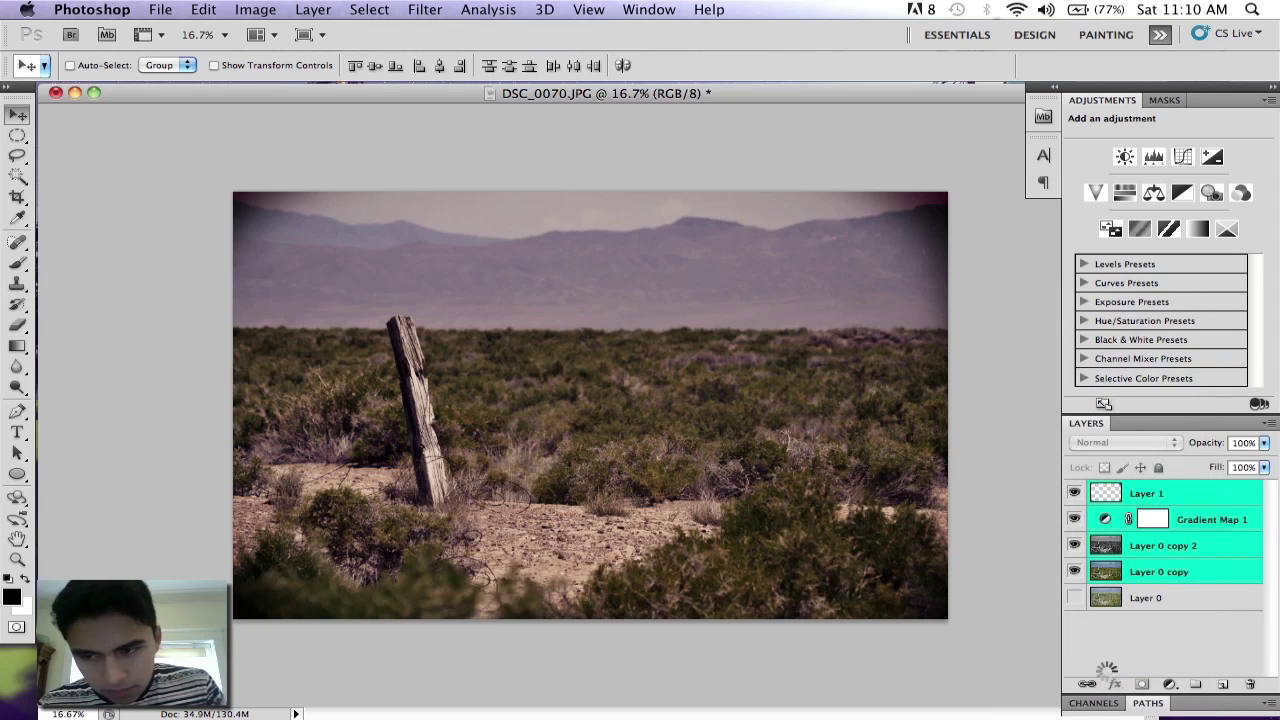
left_click(1074, 494)
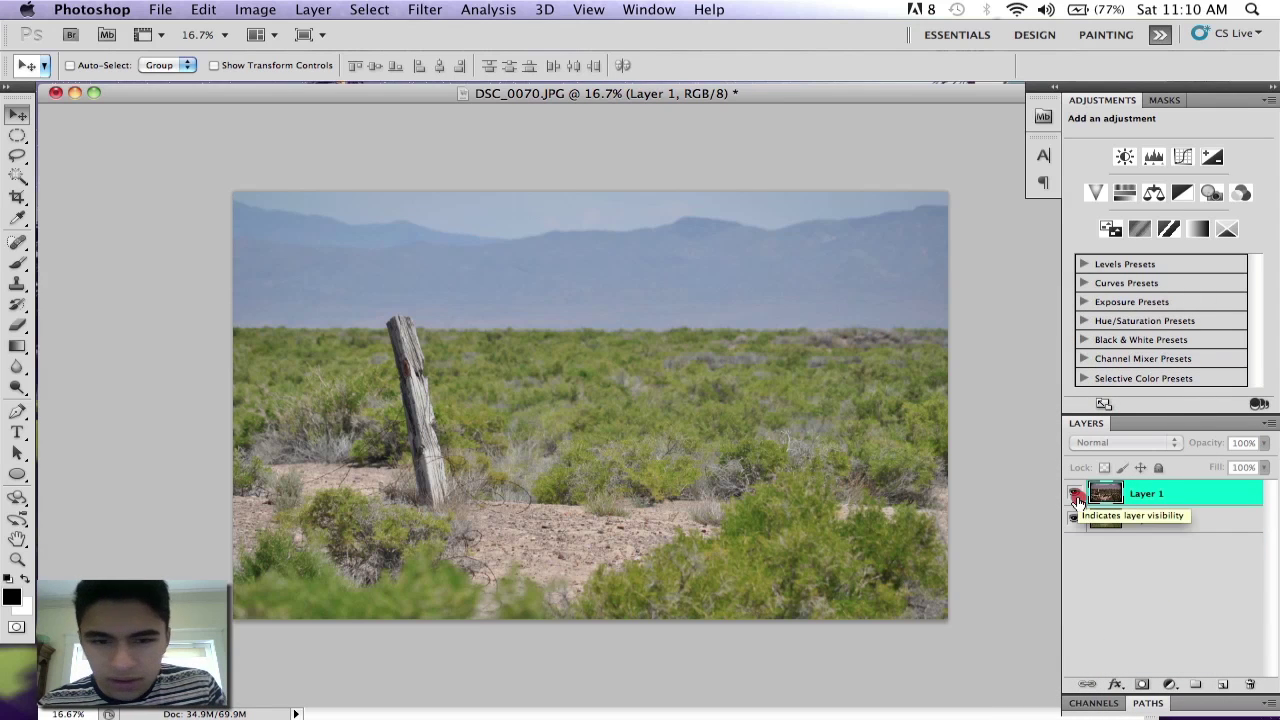
left_click(1074, 494)
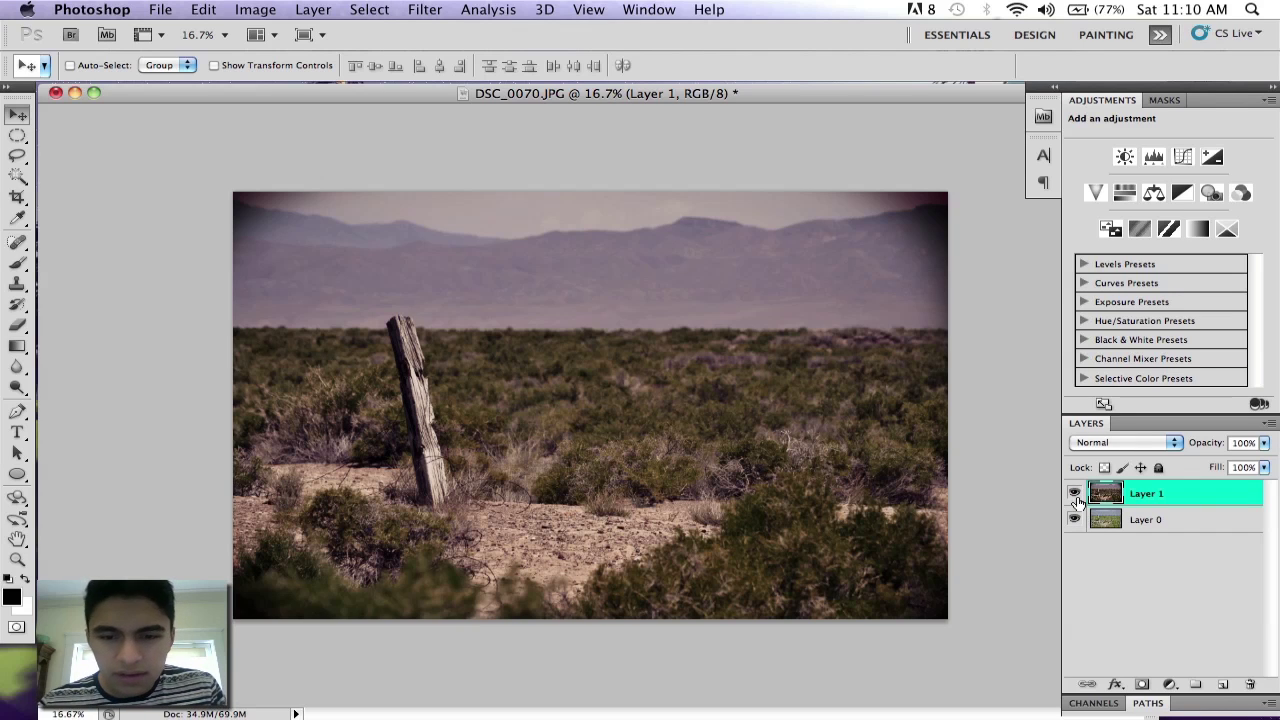